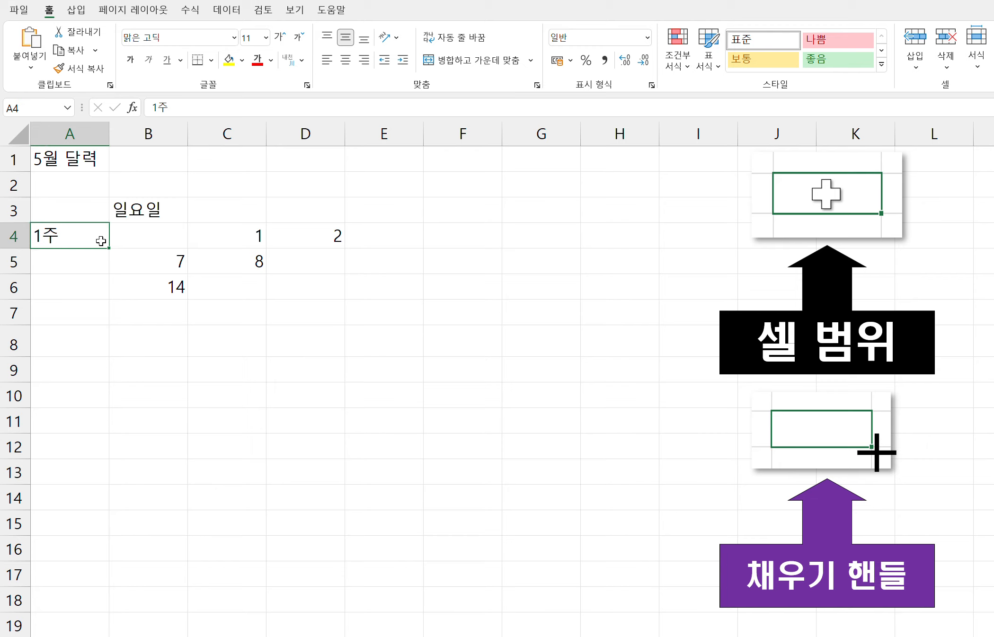
{"action": "left_click", "coordinate": [230, 240]}
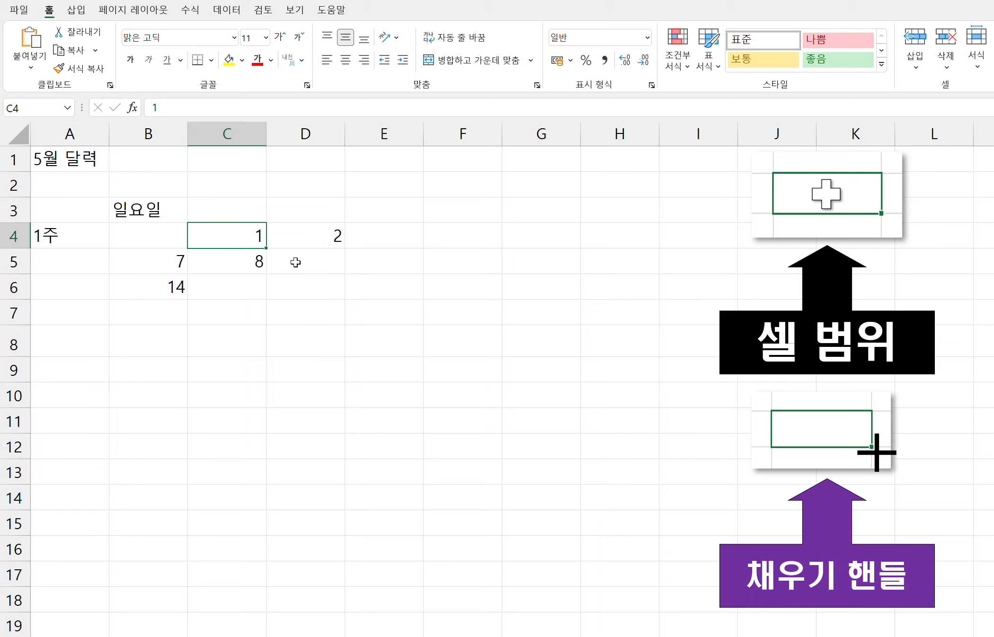
{"action": "left_click", "coordinate": [241, 292]}
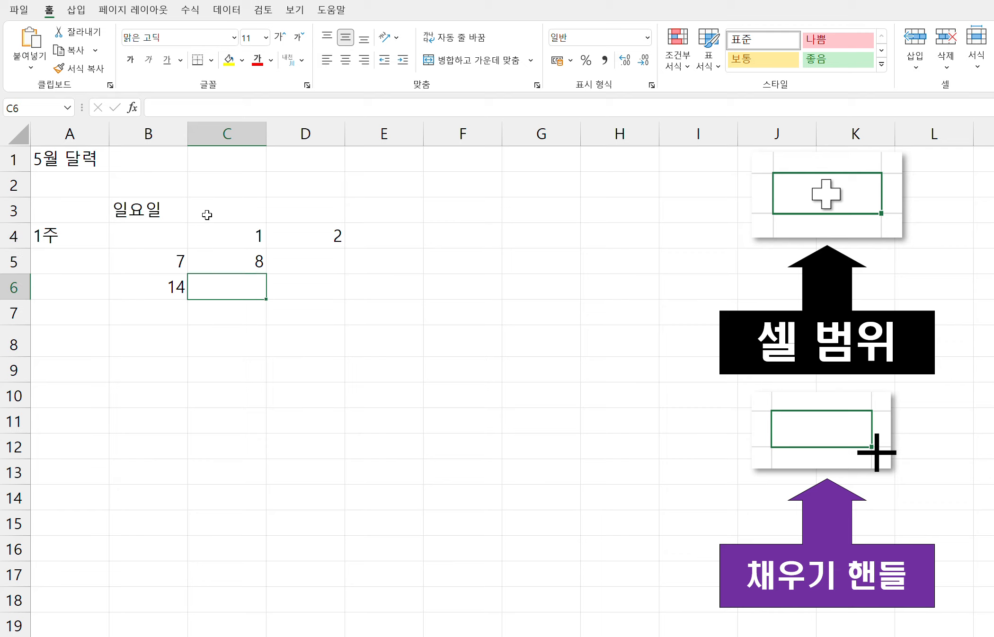
{"action": "left_click", "coordinate": [151, 188]}
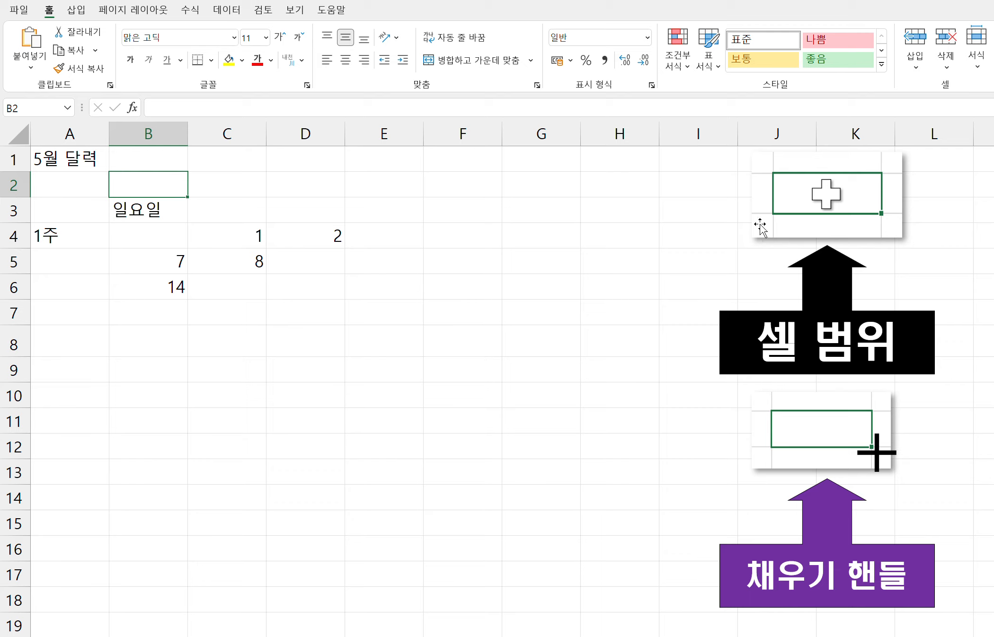
{"action": "left_click", "coordinate": [834, 227]}
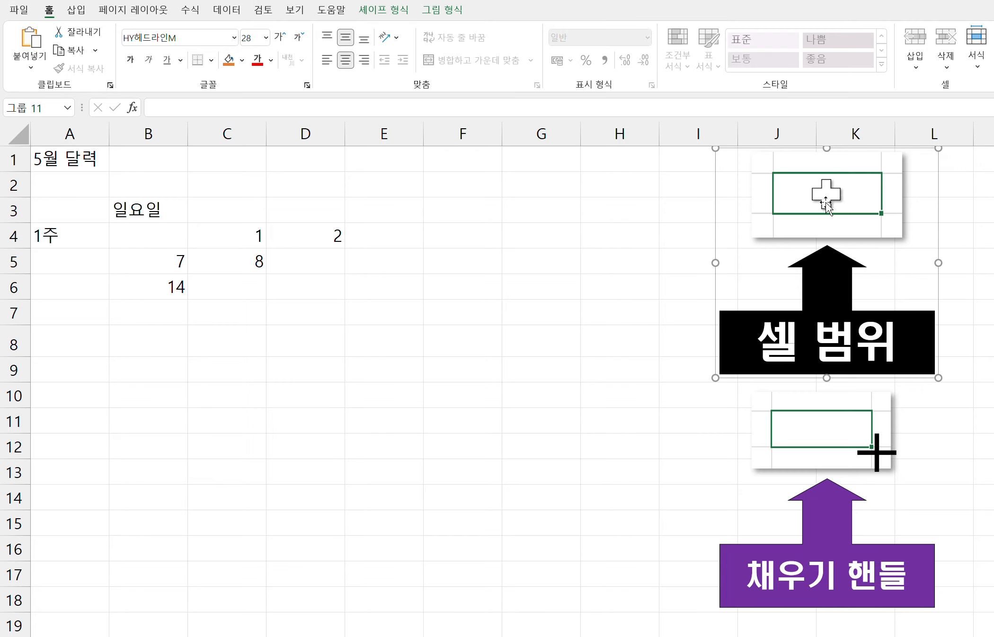
{"action": "left_click", "coordinate": [858, 506]}
{"action": "left_click", "coordinate": [859, 460]}
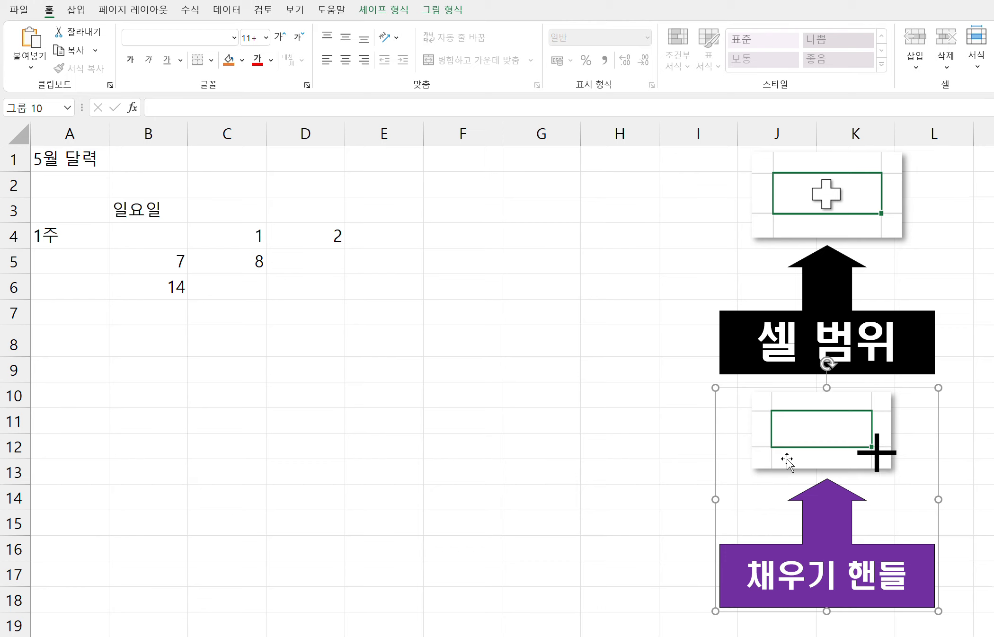
{"action": "left_click", "coordinate": [680, 345]}
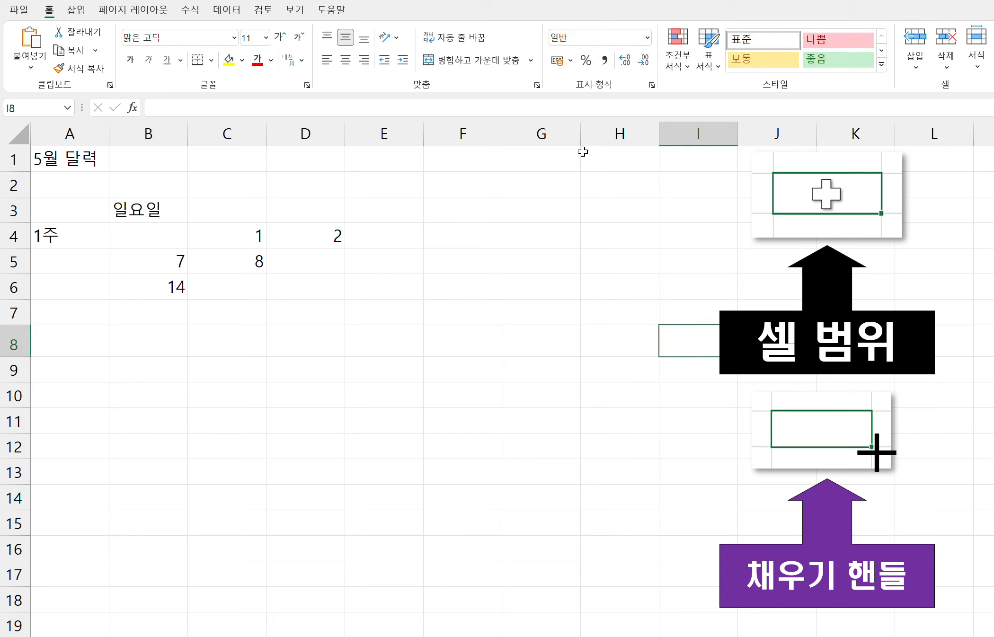
- Select the empty range H1:H4, and fill the blank cell H1 down to H3
{"action": "left_click", "coordinate": [626, 159]}
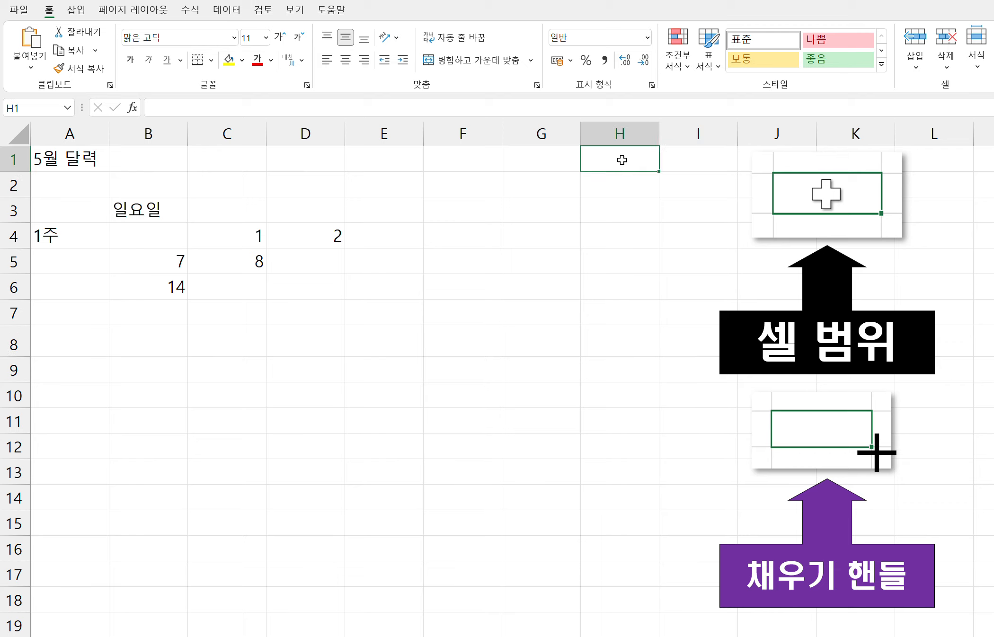
{"action": "left_click_drag", "start_coordinate": [618, 160], "coordinate": [626, 240]}
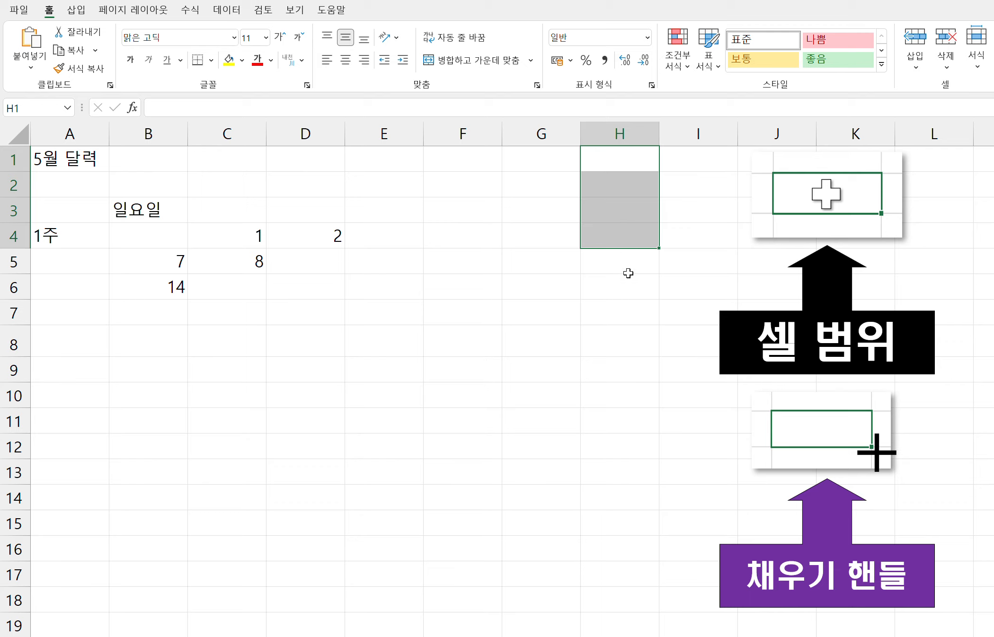
{"action": "left_click", "coordinate": [611, 160]}
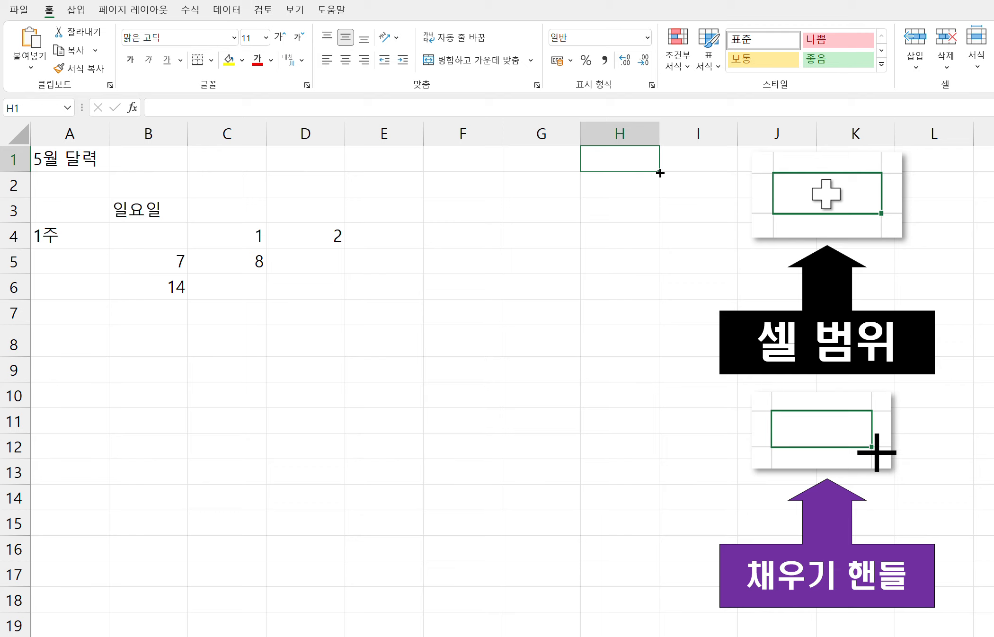
{"action": "left_click_drag", "start_coordinate": [660, 173], "coordinate": [671, 231]}
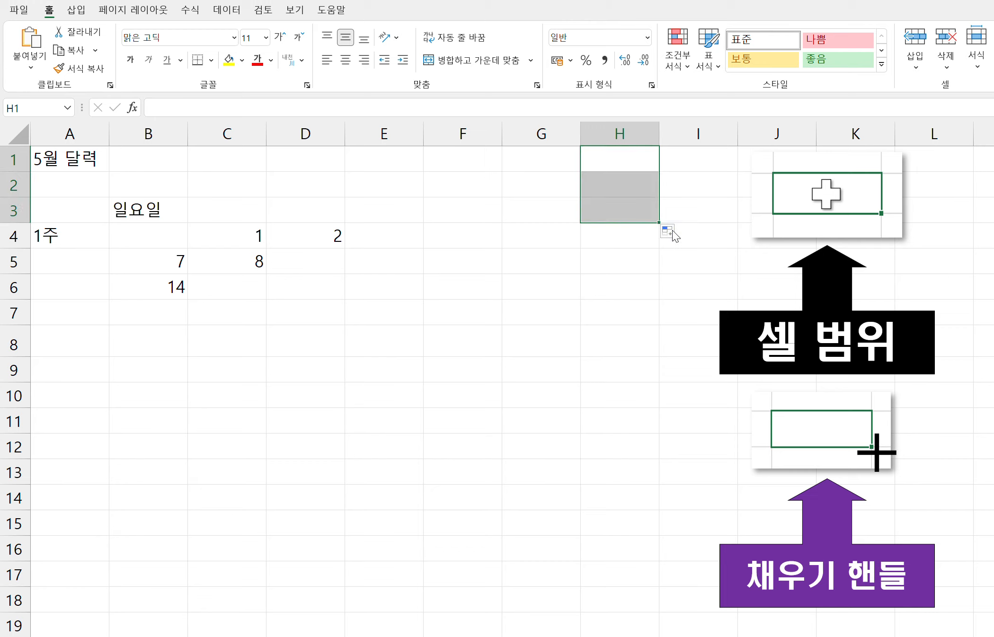
{"action": "left_click", "coordinate": [631, 260]}
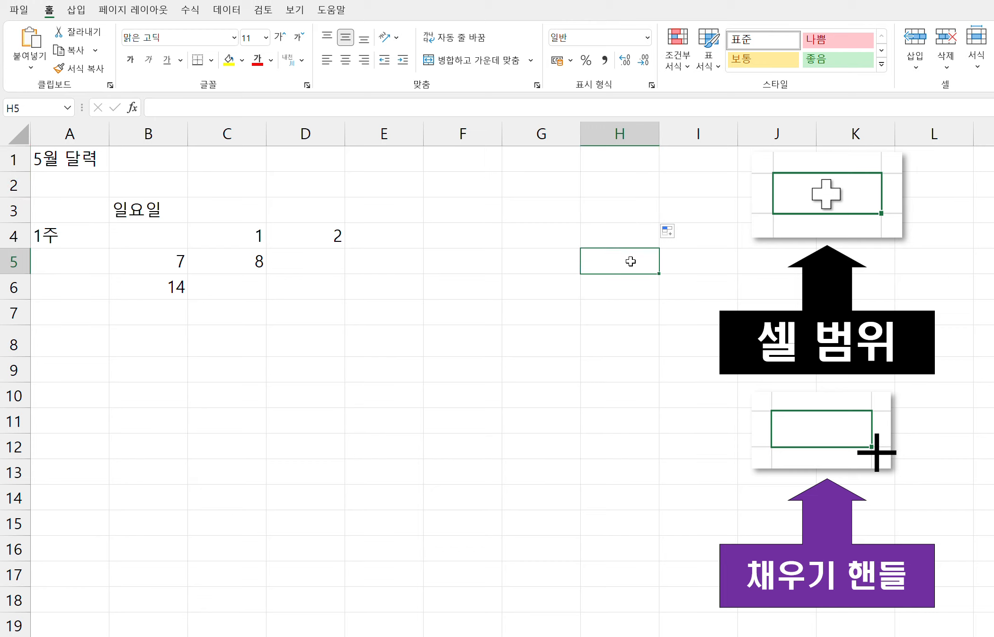
- Merge and center the title "5월 달력" across A1:H1
{"action": "left_click", "coordinate": [74, 161]}
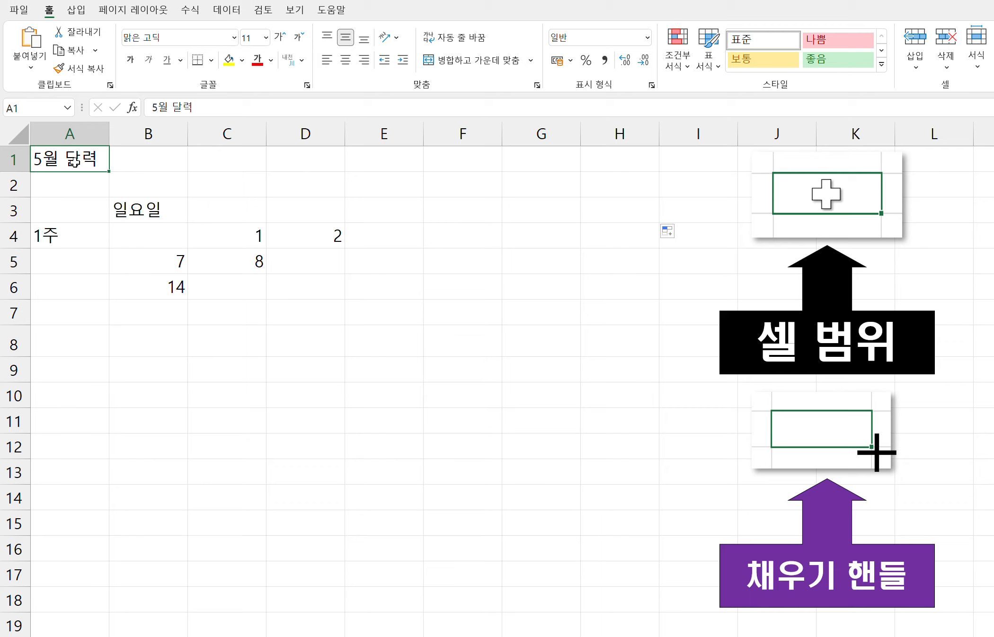
{"action": "left_click", "coordinate": [626, 161]}
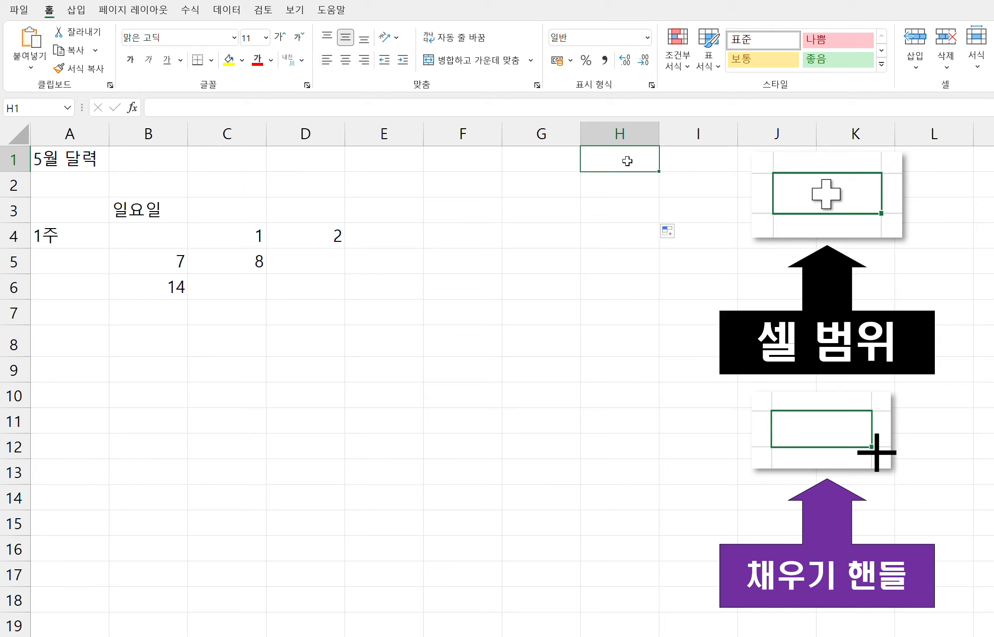
{"action": "left_click", "coordinate": [74, 163]}
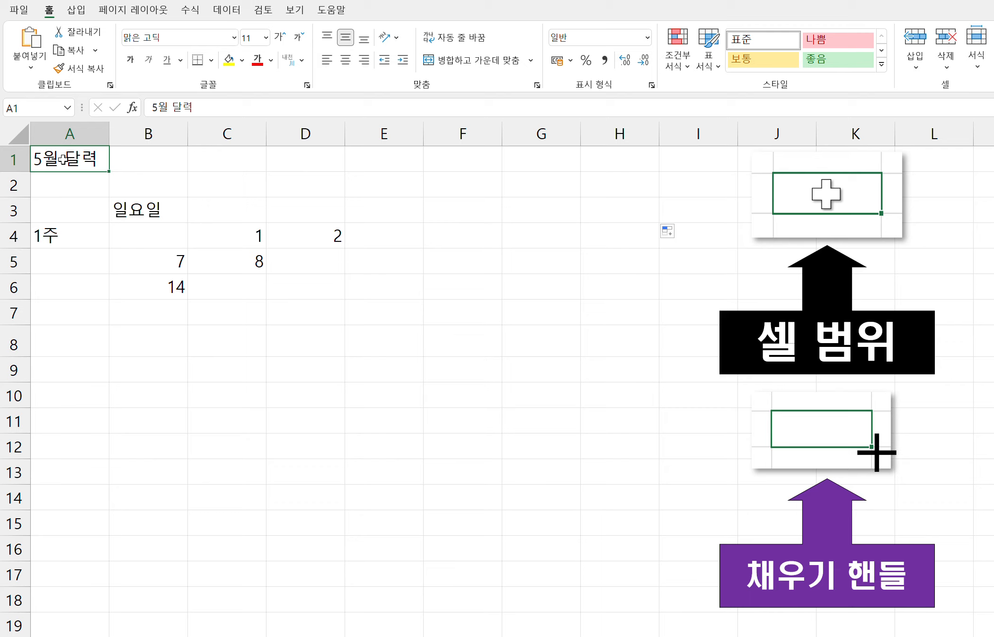
{"action": "left_click_drag", "start_coordinate": [63, 158], "coordinate": [619, 159]}
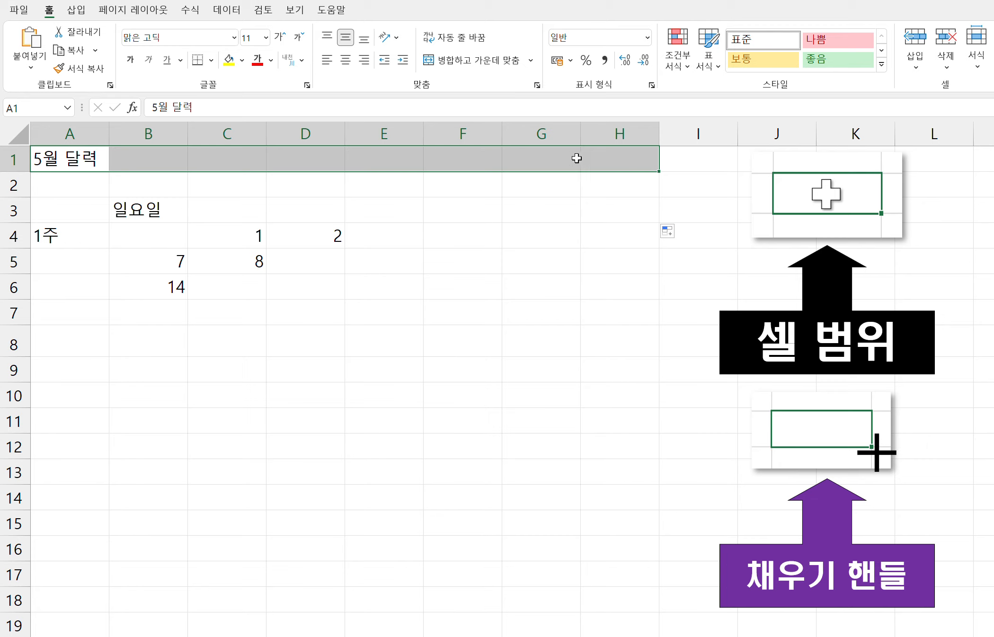
{"action": "left_click", "coordinate": [471, 61]}
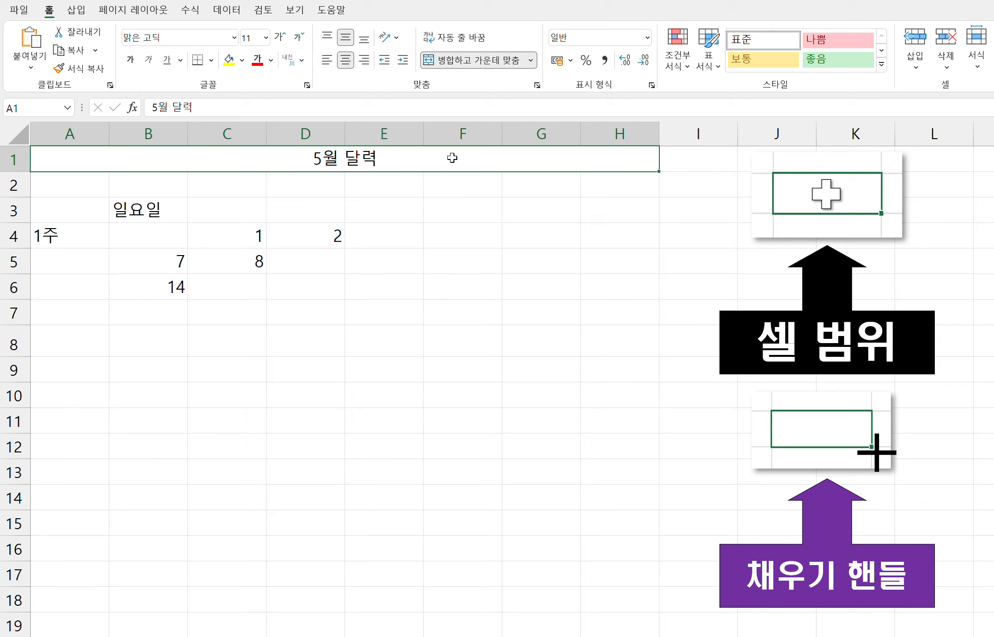
- Set the merged title "5월 달력" to font size 22 and make it bold
{"action": "left_click", "coordinate": [267, 42]}
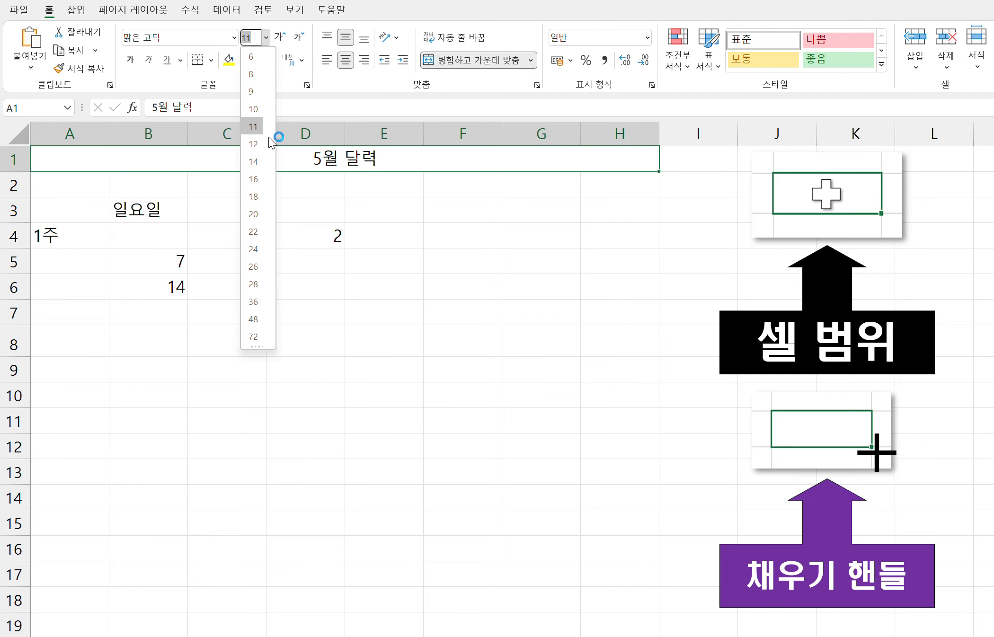
{"action": "left_click", "coordinate": [254, 232]}
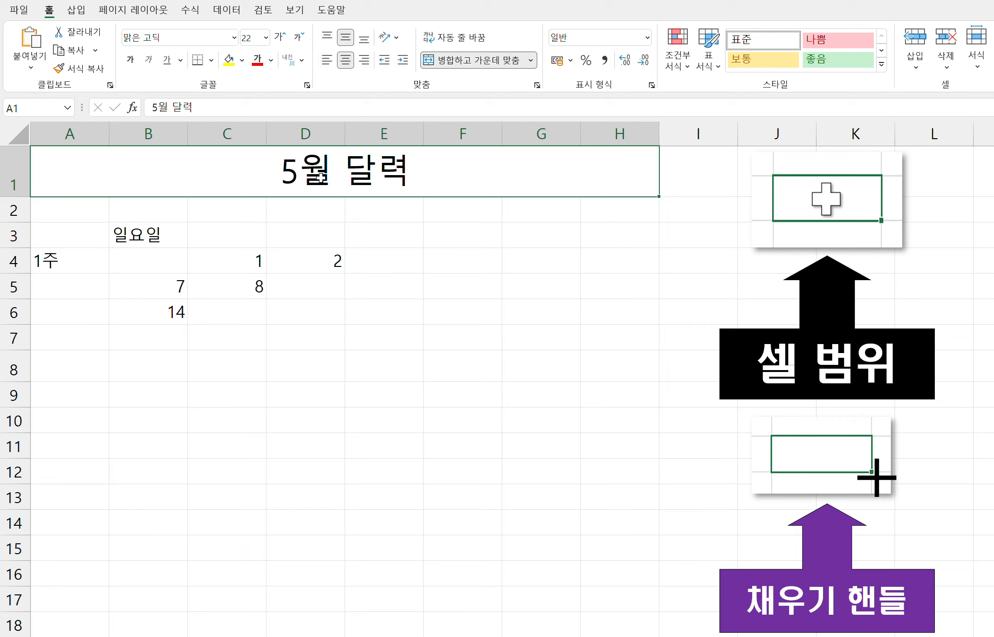
{"action": "left_click", "coordinate": [132, 63]}
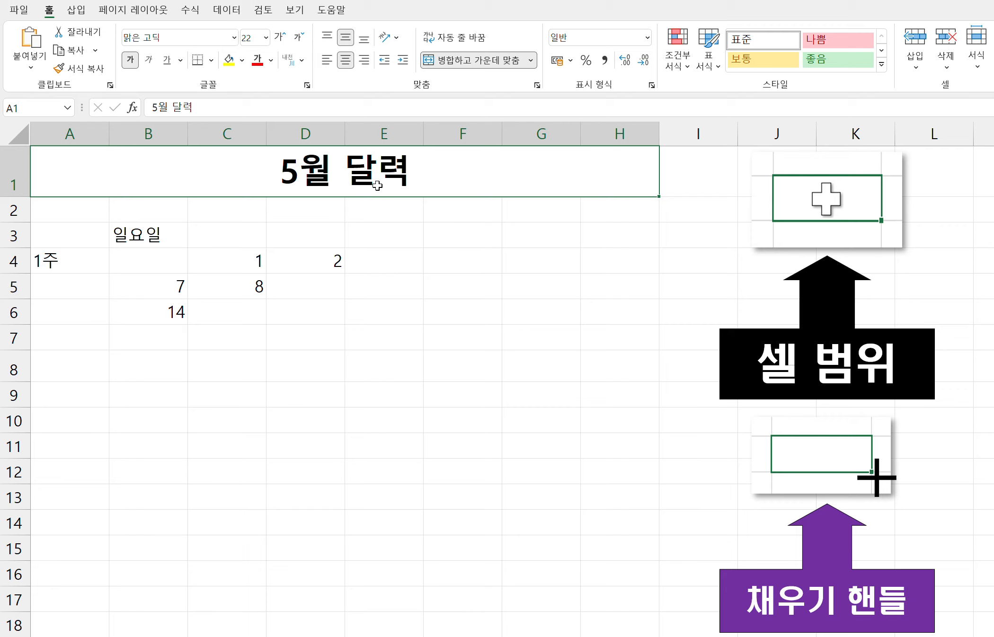
- Center the contents of A3:D6 horizontally and set their font size to 14
{"action": "left_click", "coordinate": [83, 237]}
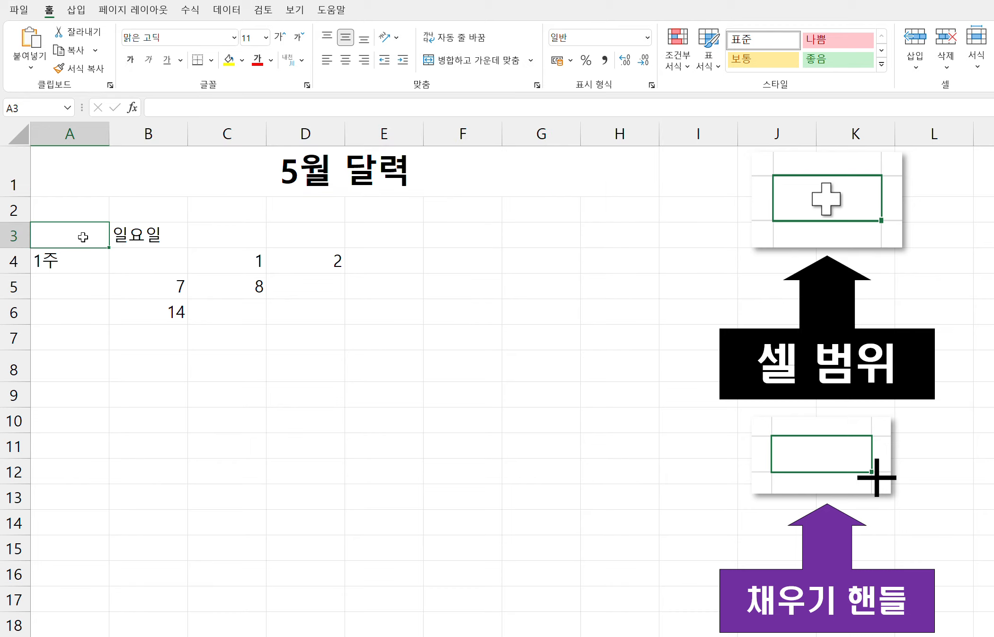
{"action": "left_click_drag", "start_coordinate": [64, 235], "coordinate": [284, 237]}
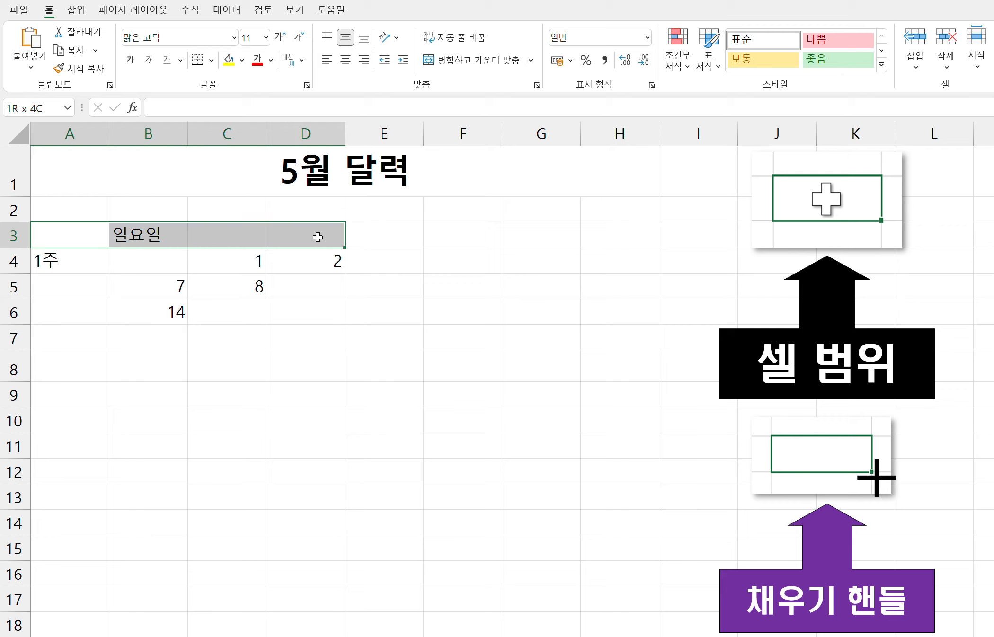
{"action": "left_click_drag", "start_coordinate": [317, 237], "coordinate": [323, 309]}
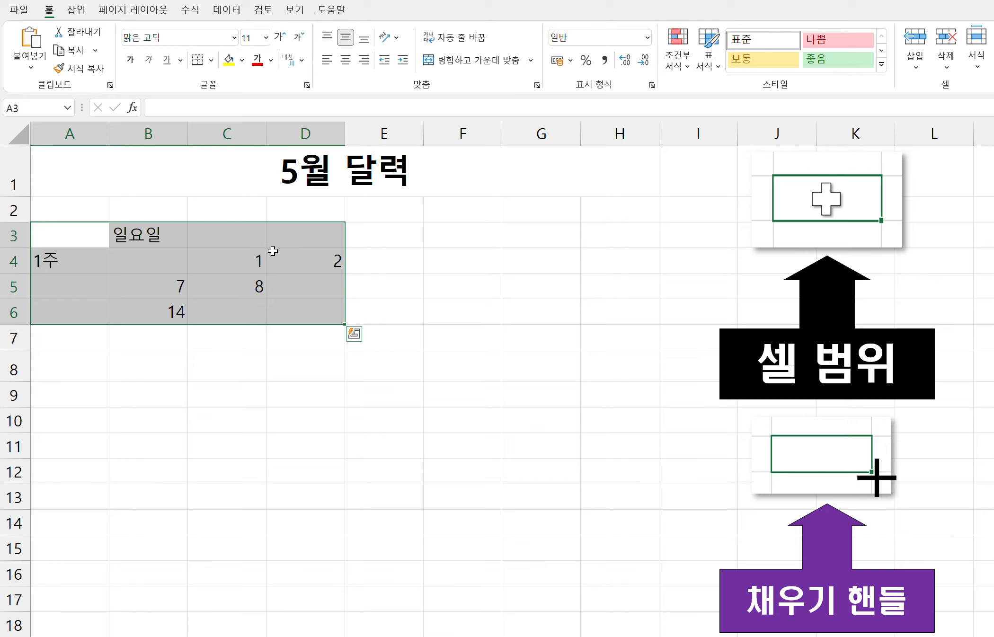
{"action": "left_click", "coordinate": [345, 62]}
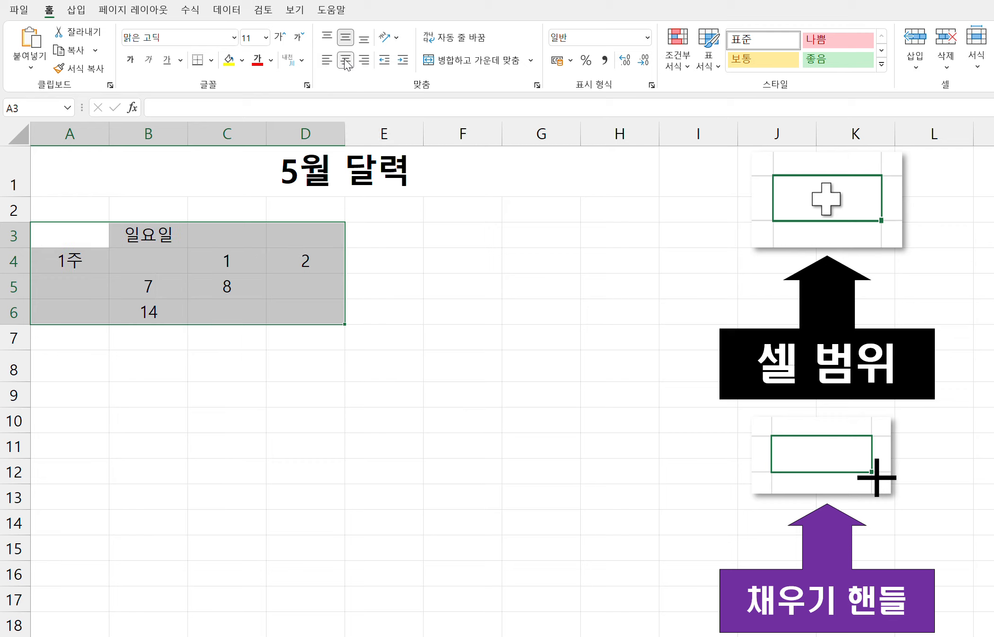
{"action": "left_click", "coordinate": [265, 37]}
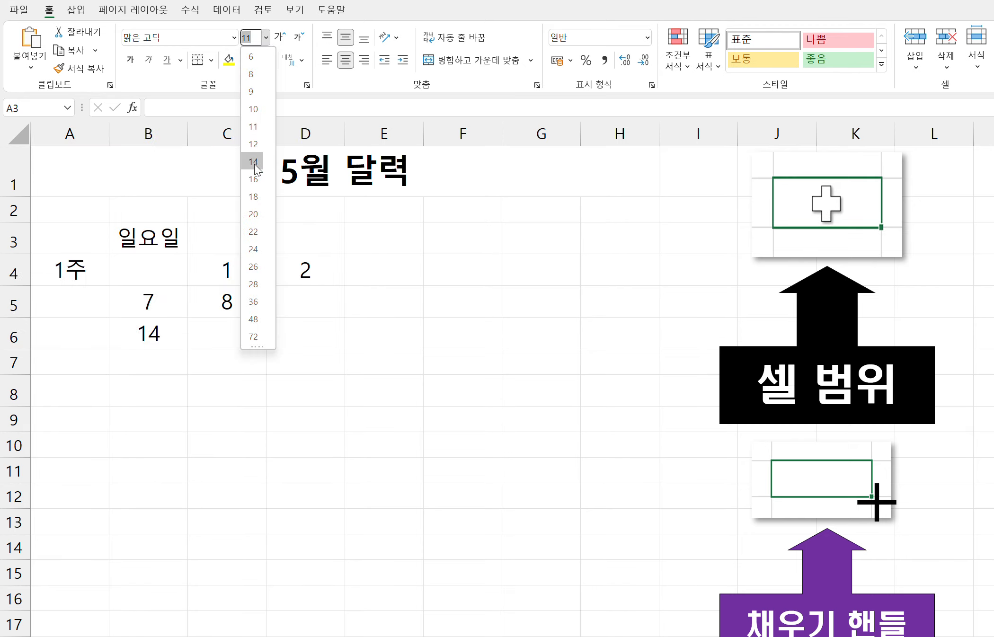
{"action": "left_click", "coordinate": [254, 161]}
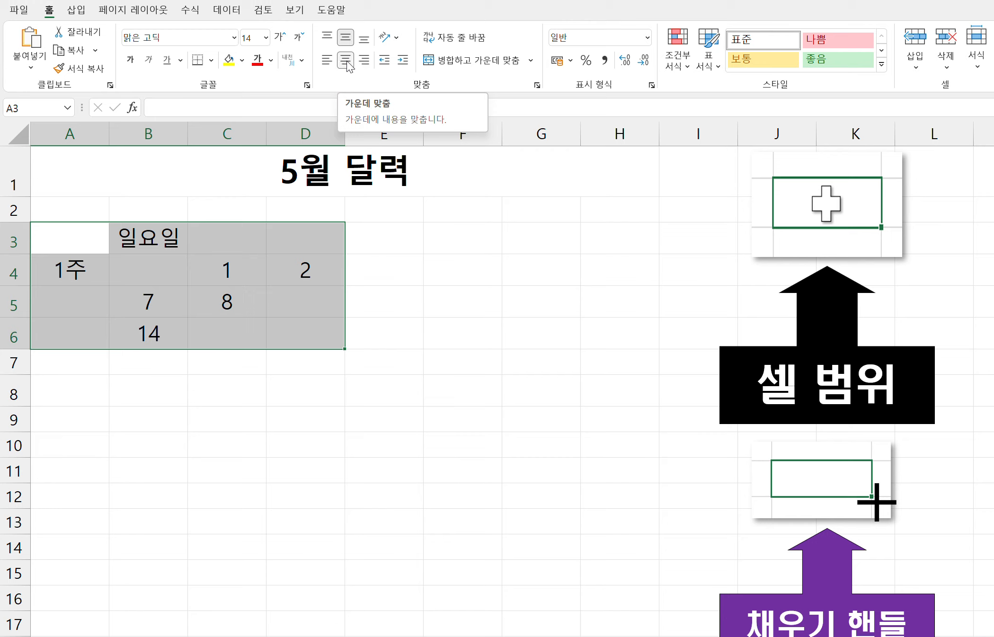
- Apply all borders (모든 테두리) to the calendar range A3:D6
{"action": "left_click", "coordinate": [211, 61]}
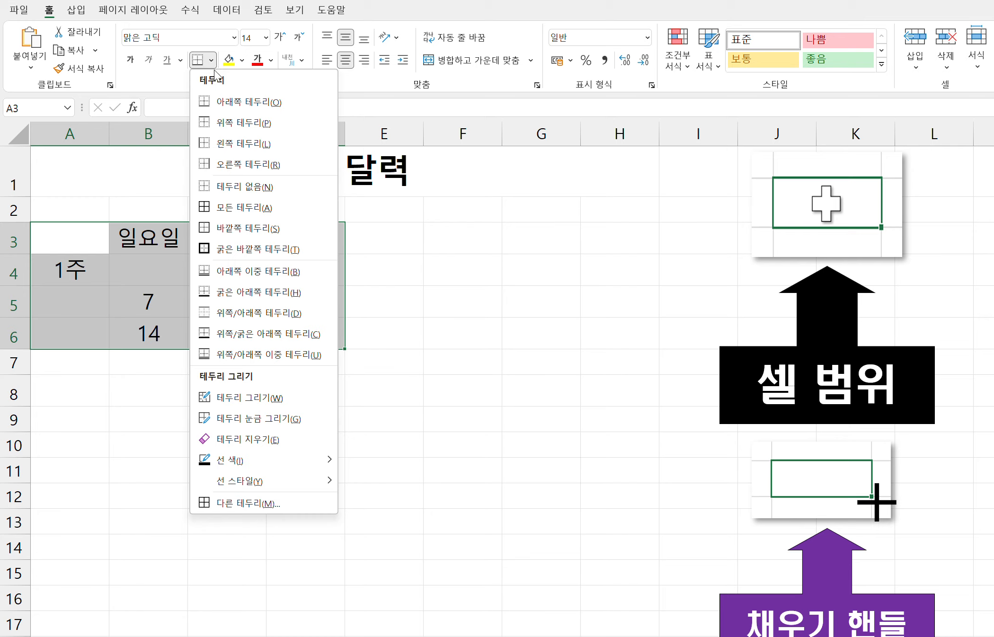
{"action": "left_click", "coordinate": [231, 207]}
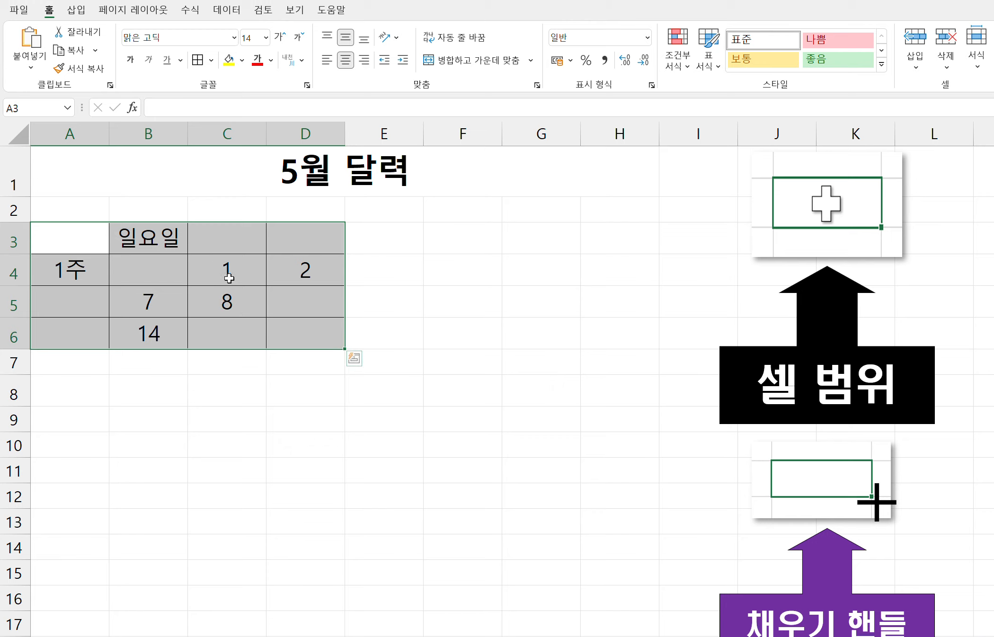
{"action": "left_click", "coordinate": [400, 300]}
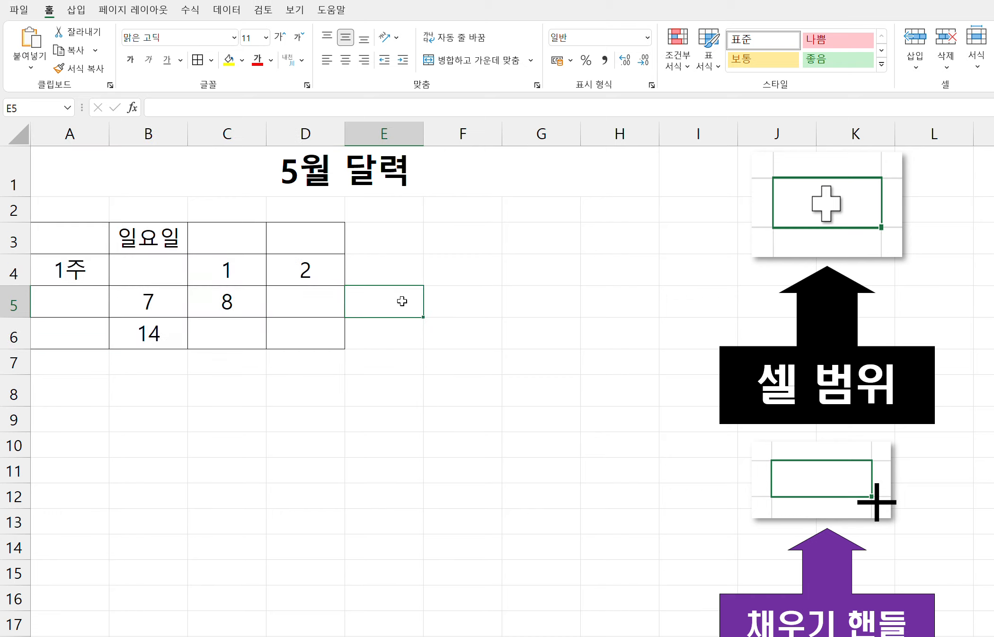
- Set the font size of the date cells B4:D6 to 22
{"action": "left_click", "coordinate": [148, 270]}
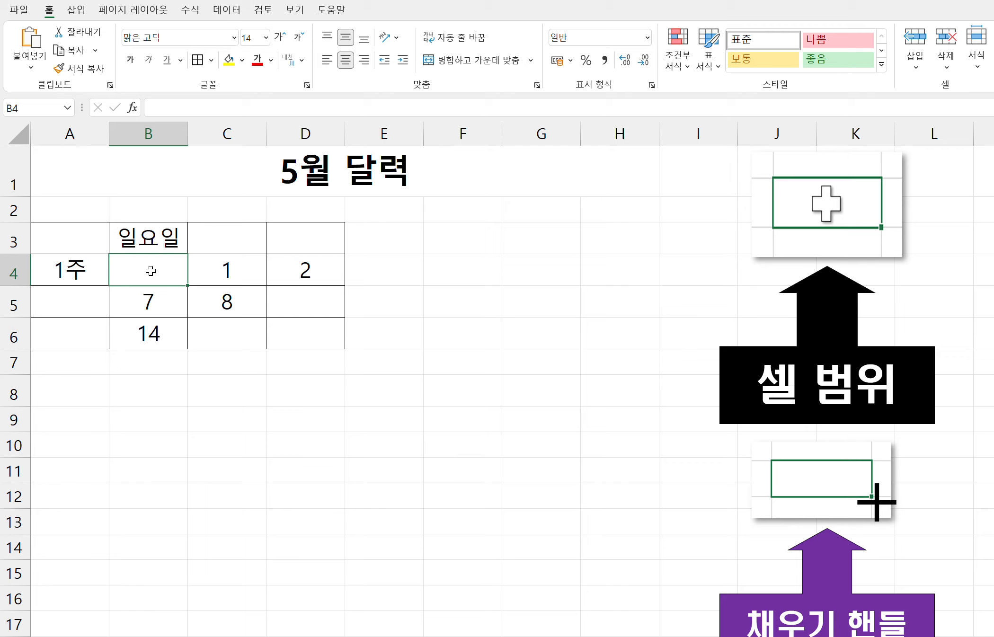
{"action": "left_click_drag", "start_coordinate": [150, 270], "coordinate": [320, 337]}
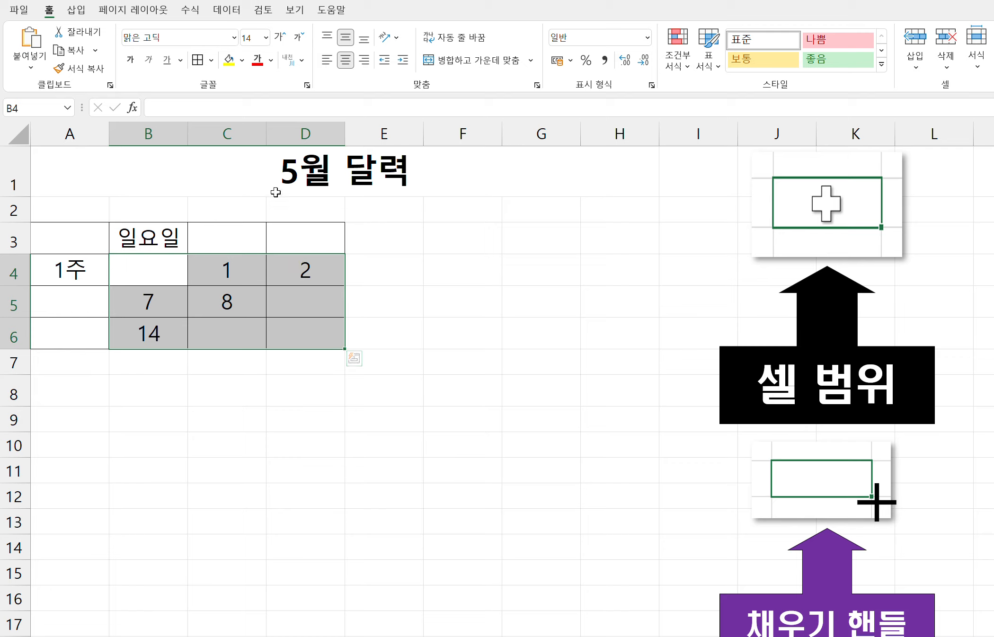
{"action": "left_click", "coordinate": [267, 38]}
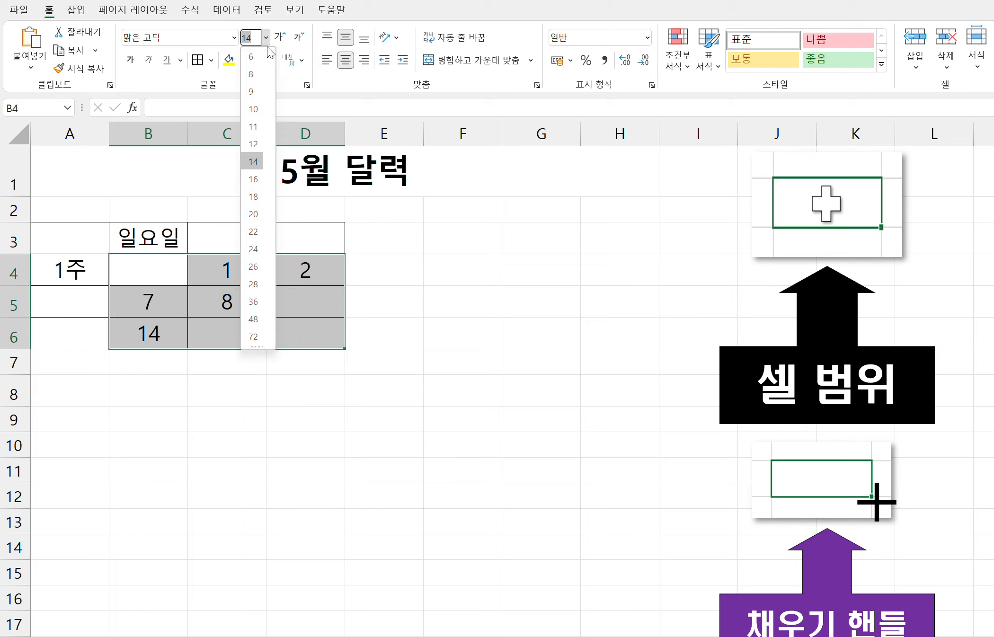
{"action": "left_click", "coordinate": [253, 231]}
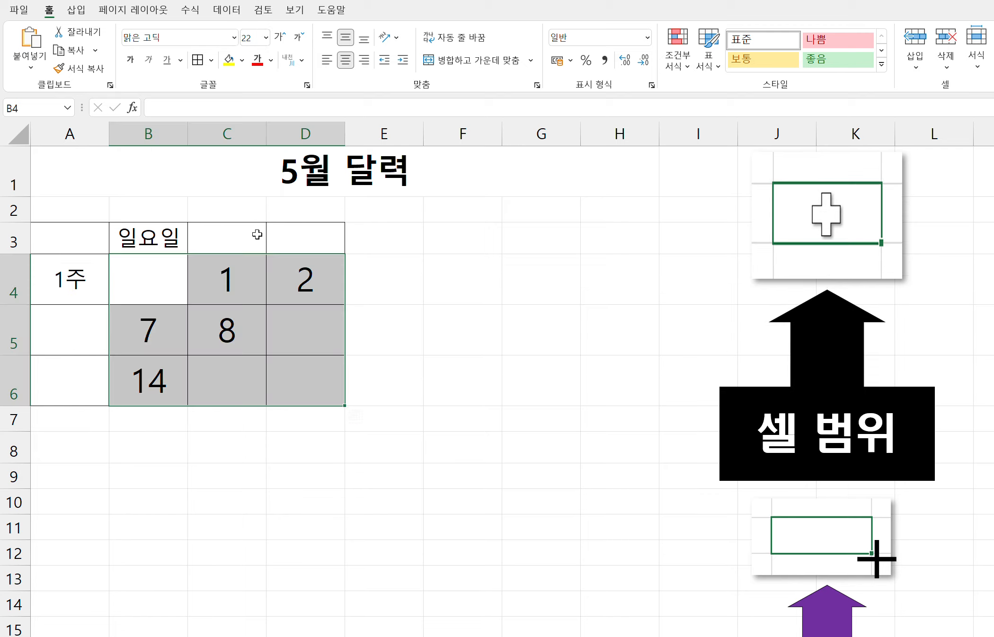
{"action": "left_click", "coordinate": [402, 333]}
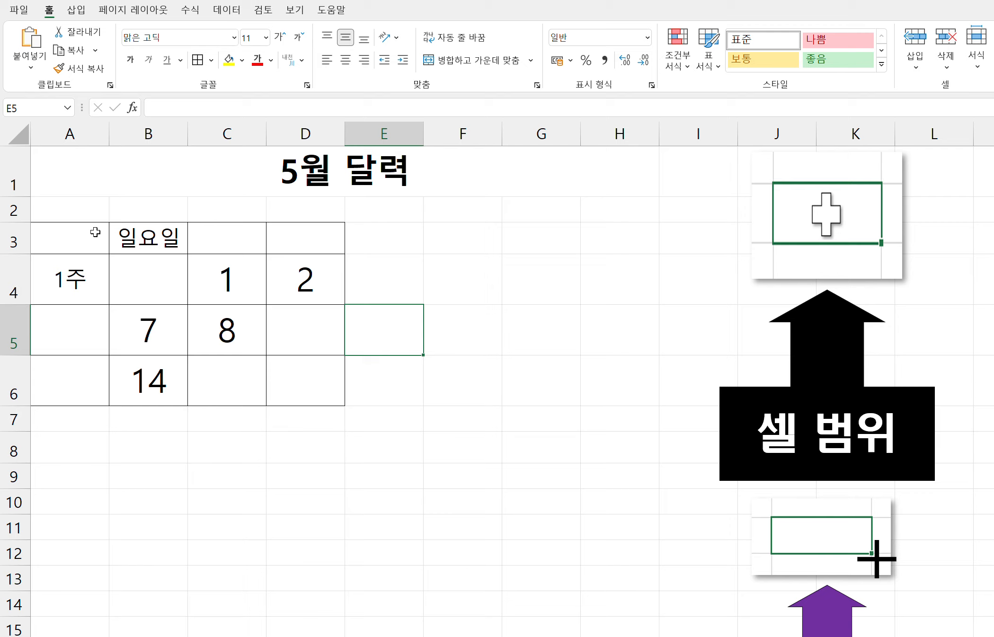
- Fill the week label "1주" from A4 down to A8 as a series ending in "5주"
{"action": "left_click", "coordinate": [82, 280]}
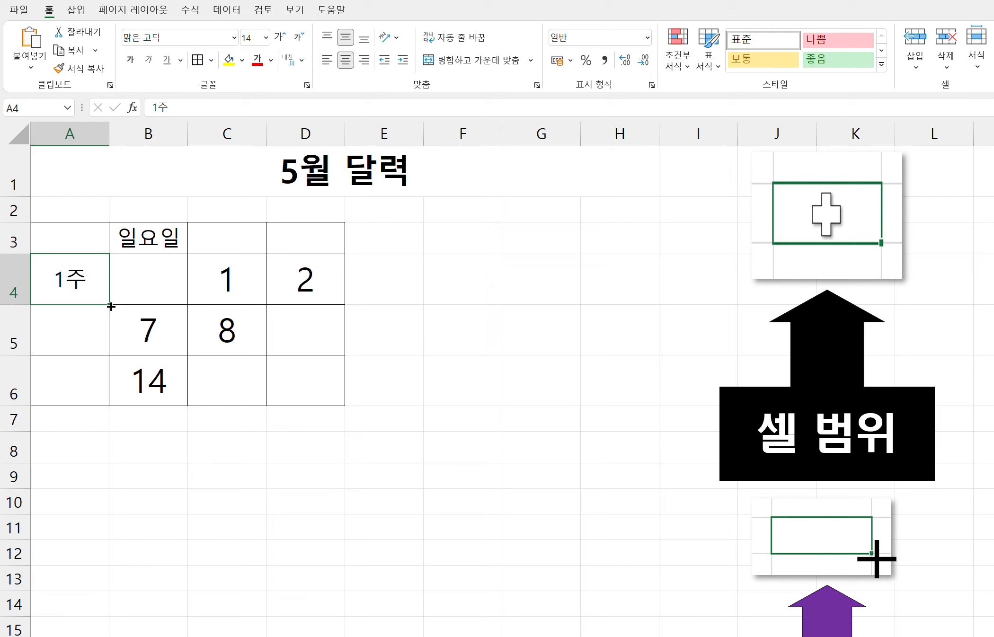
{"action": "left_click_drag", "start_coordinate": [110, 306], "coordinate": [105, 457]}
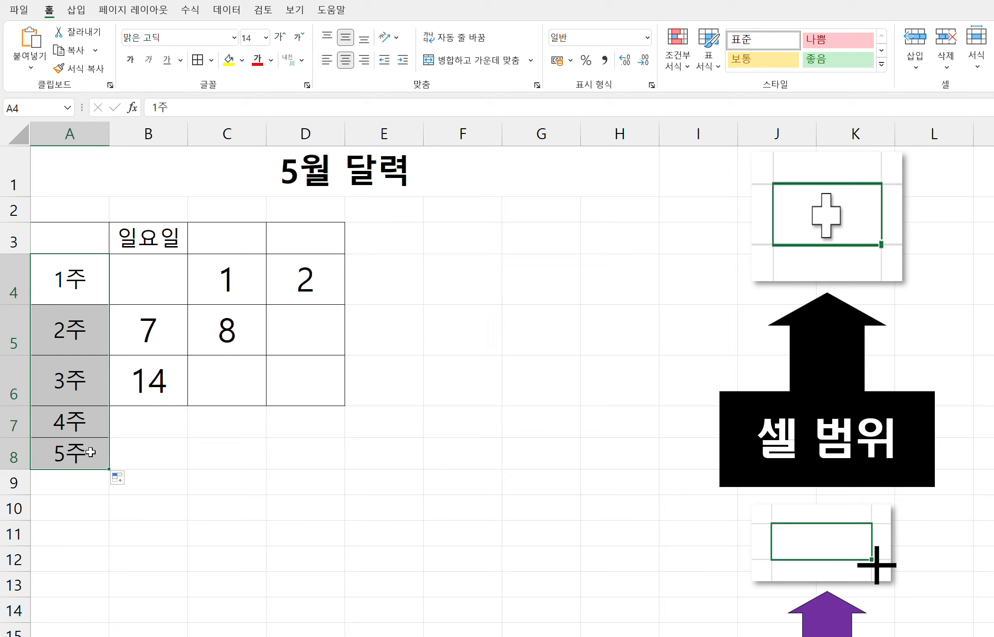
- Extend the Sunday dates 7 and 14 in B5:B6 down to B8 as a series ending in 28
{"action": "left_click", "coordinate": [122, 453]}
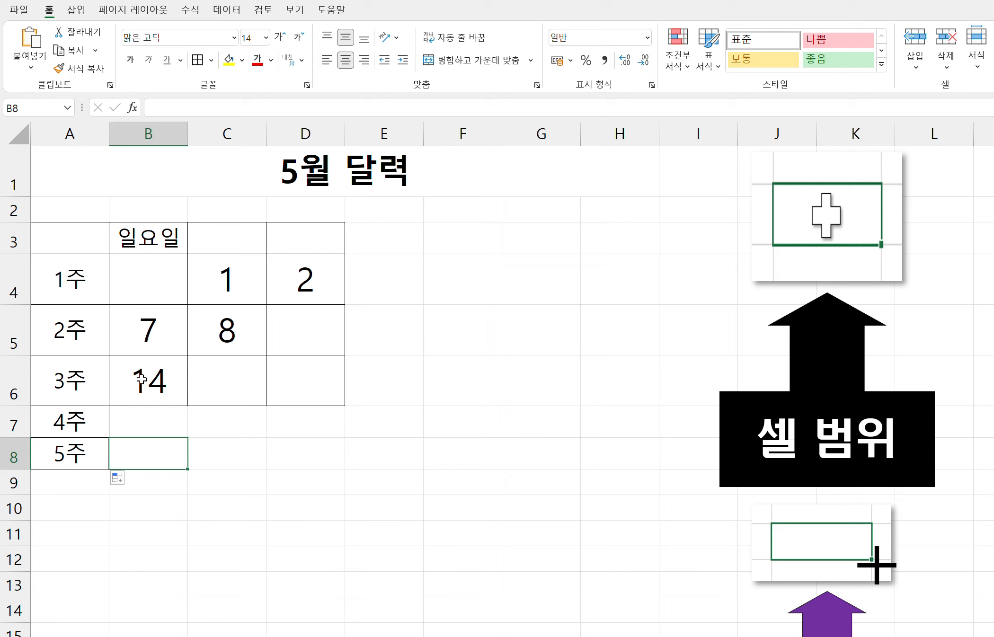
{"action": "left_click", "coordinate": [152, 325]}
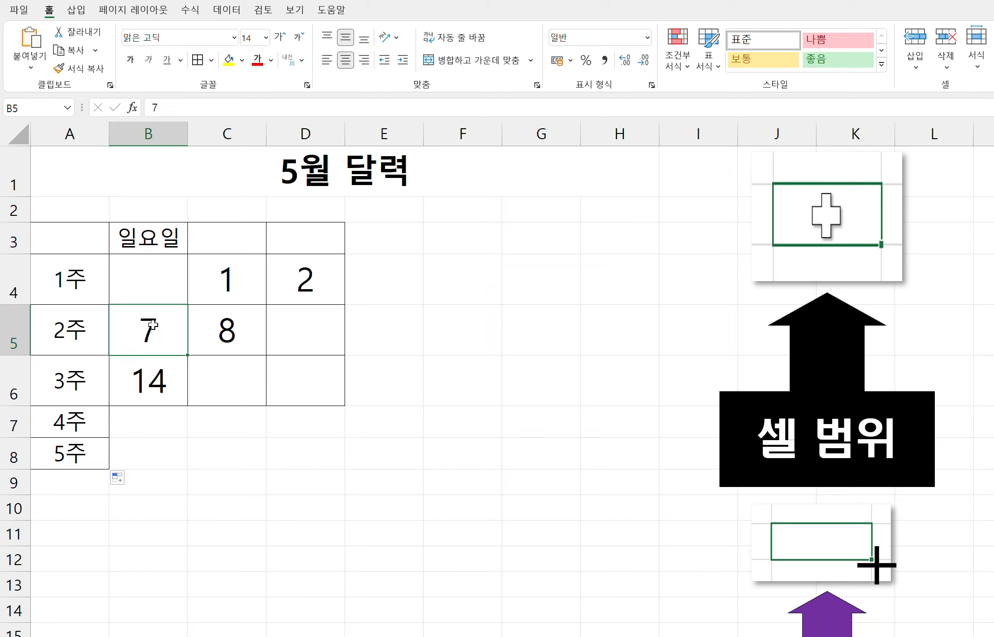
{"action": "left_click_drag", "start_coordinate": [152, 324], "coordinate": [156, 377]}
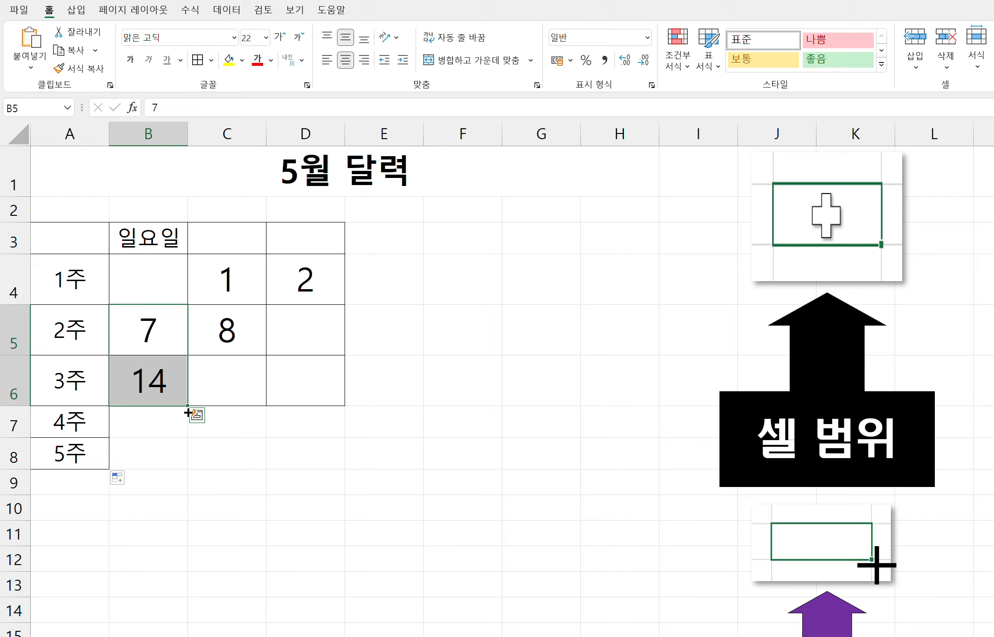
{"action": "left_click_drag", "start_coordinate": [188, 407], "coordinate": [189, 459]}
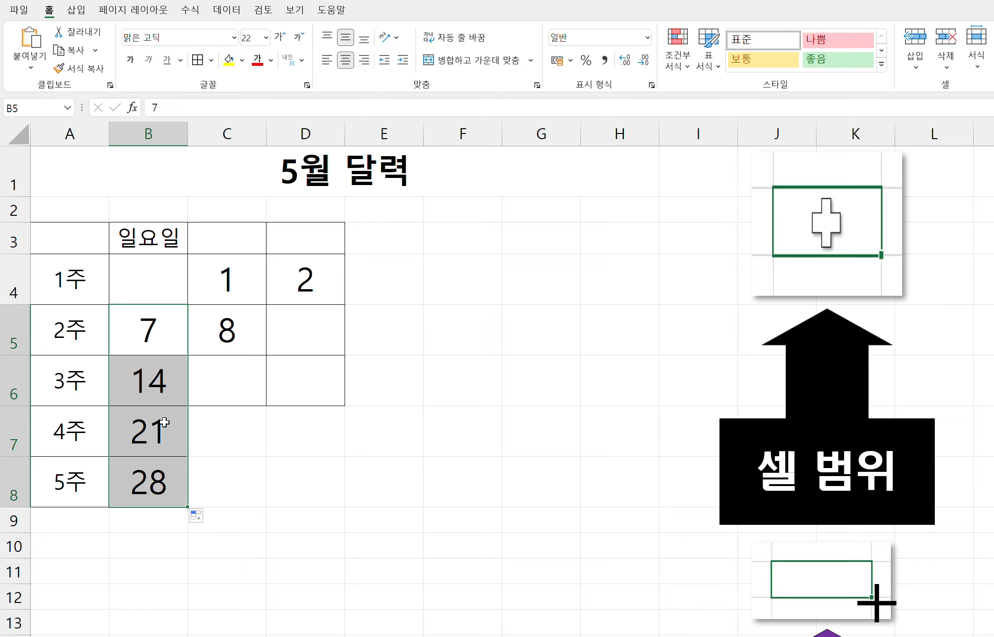
{"action": "left_click", "coordinate": [217, 479]}
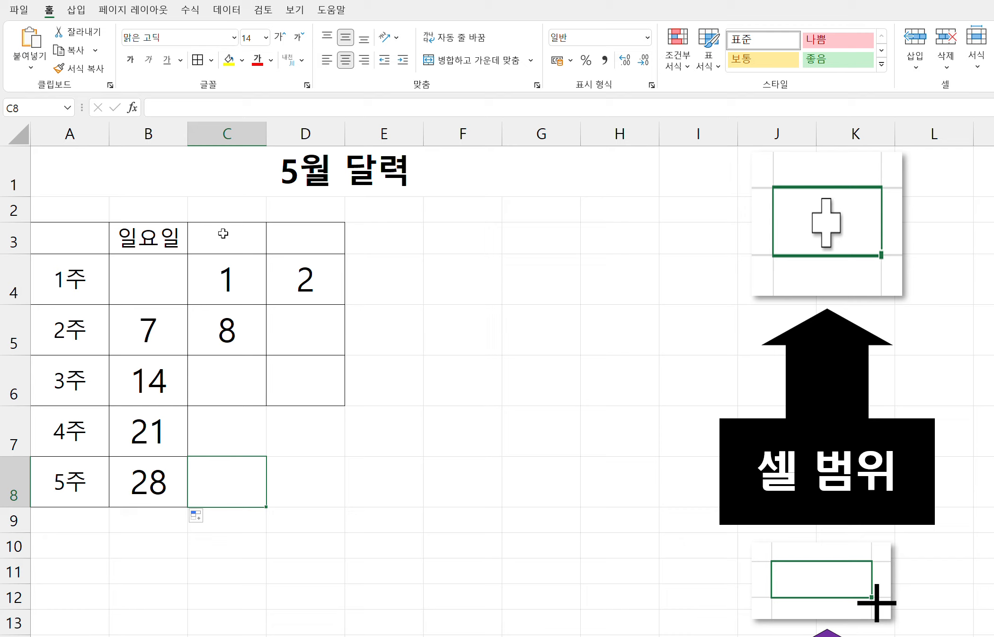
- Fill the weekday header from 일요일 in B3 across to H3 so it ends in 토요일
{"action": "left_click", "coordinate": [150, 237]}
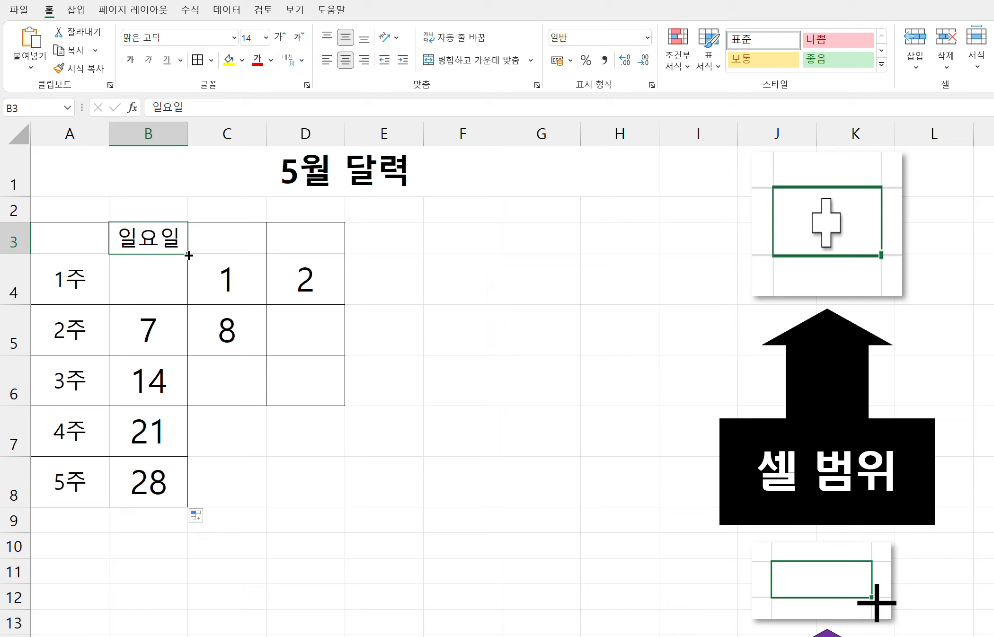
{"action": "left_click_drag", "start_coordinate": [188, 256], "coordinate": [630, 266]}
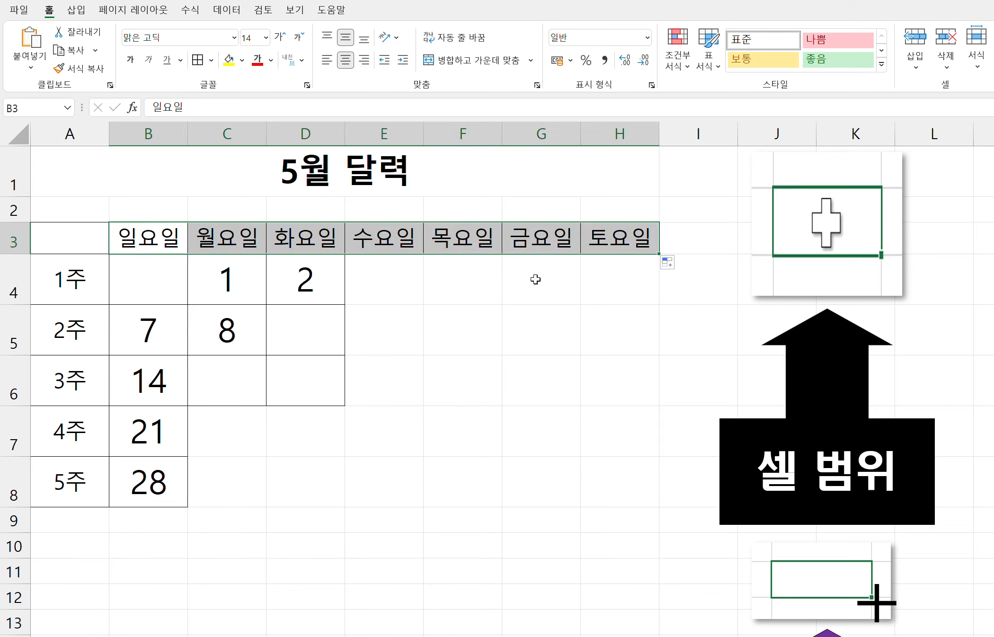
{"action": "left_click", "coordinate": [633, 275]}
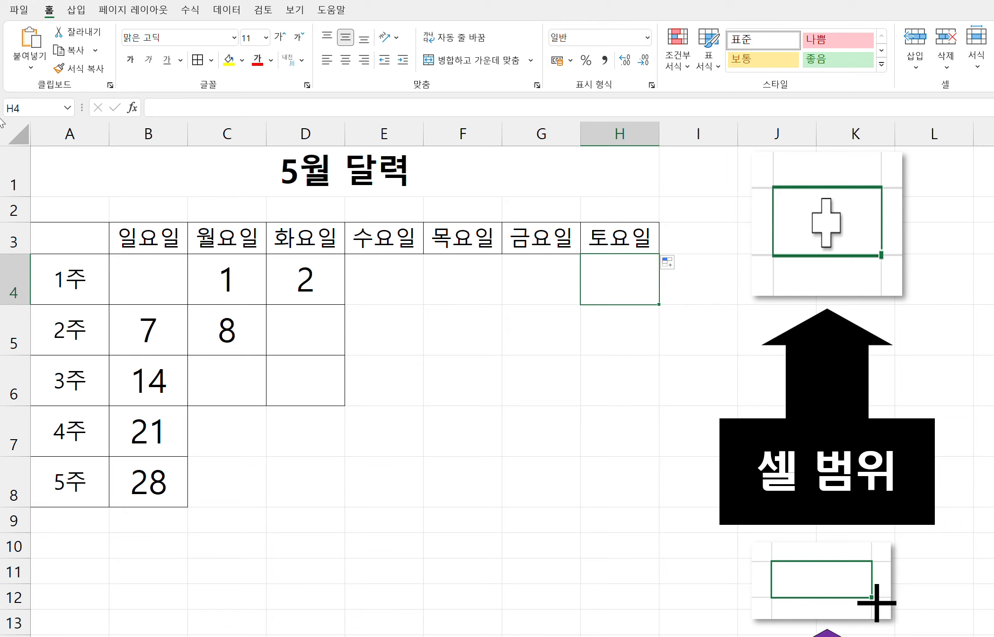
- Extend the first-week dates 1 and 2 in C4:D4 across to H4 as a series ending in 6
{"action": "left_click", "coordinate": [223, 279]}
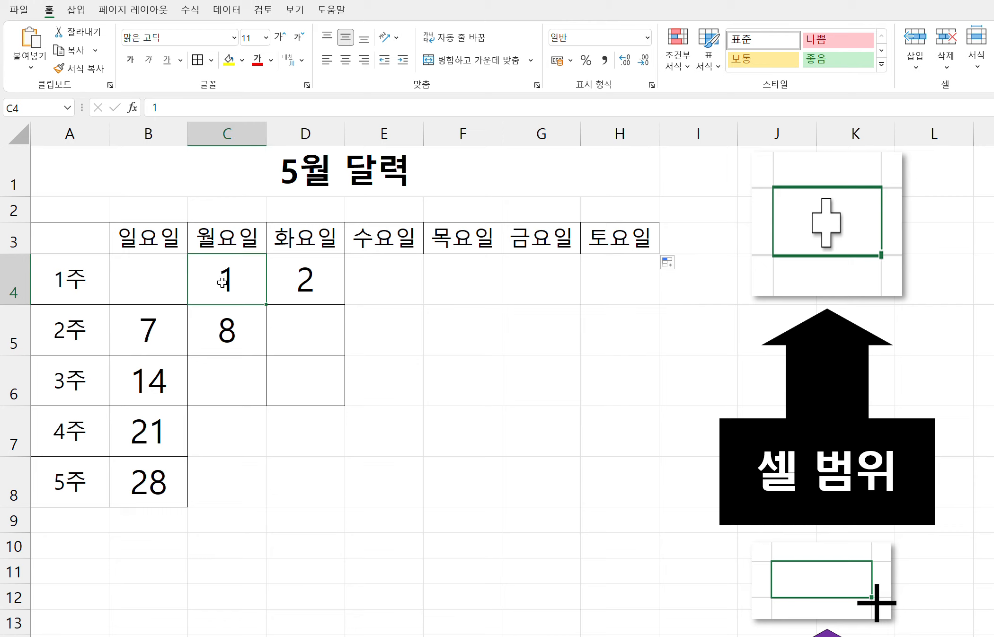
{"action": "left_click_drag", "start_coordinate": [265, 281], "coordinate": [305, 283]}
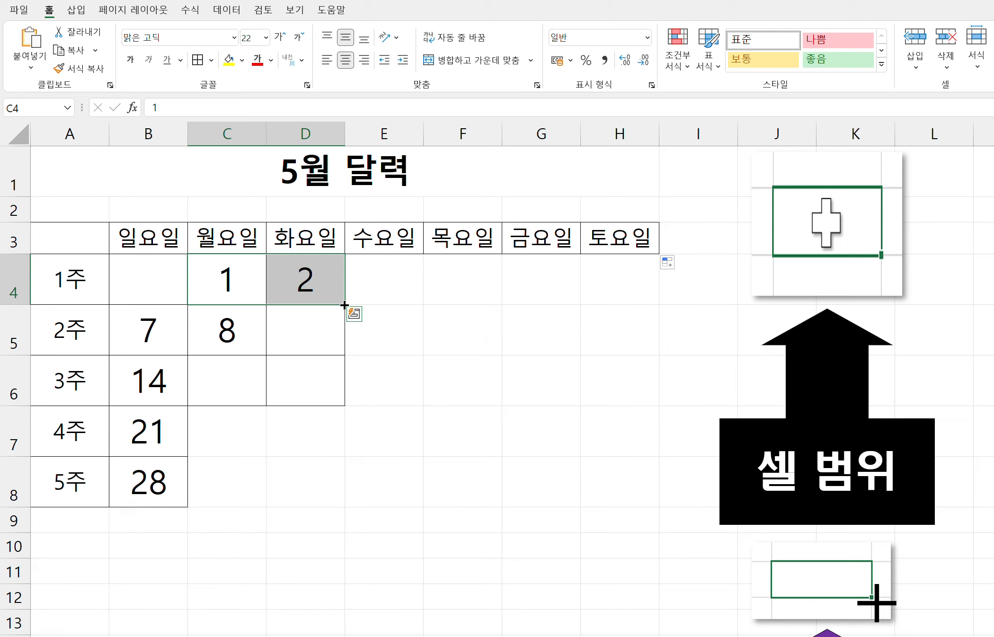
{"action": "left_click_drag", "start_coordinate": [344, 305], "coordinate": [656, 308]}
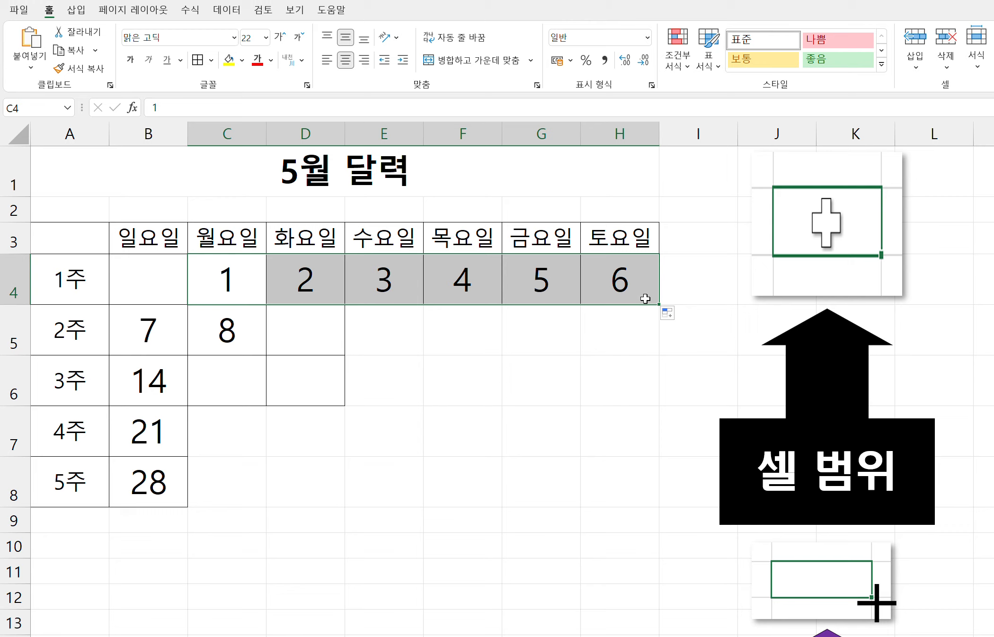
{"action": "left_click", "coordinate": [634, 333]}
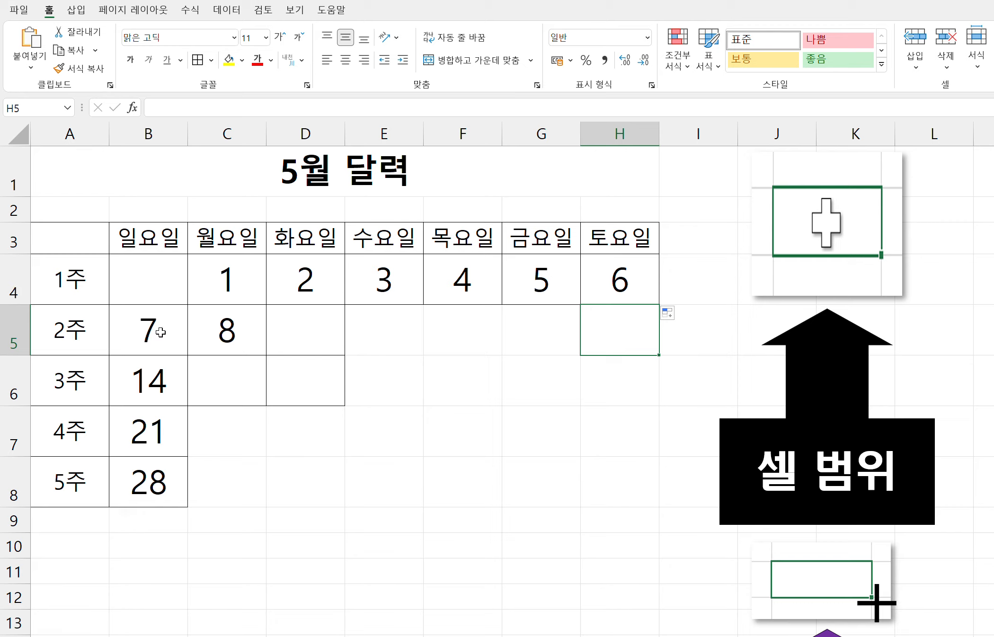
- Extend the second-week dates 7 and 8 in B5:C5 across to H5 as a series ending in 13
{"action": "left_click", "coordinate": [137, 332]}
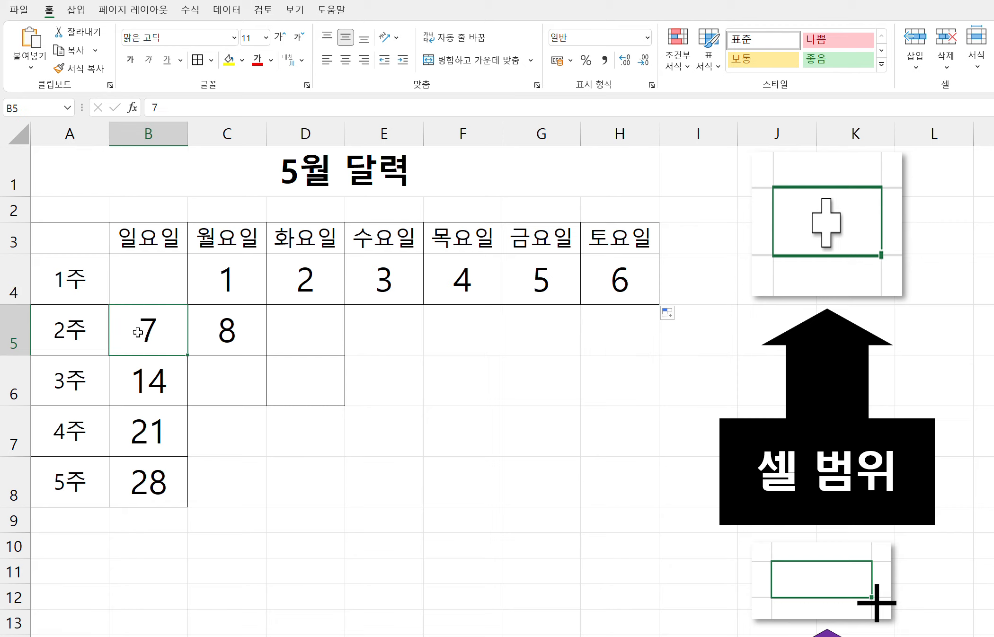
{"action": "left_click_drag", "start_coordinate": [155, 333], "coordinate": [233, 340]}
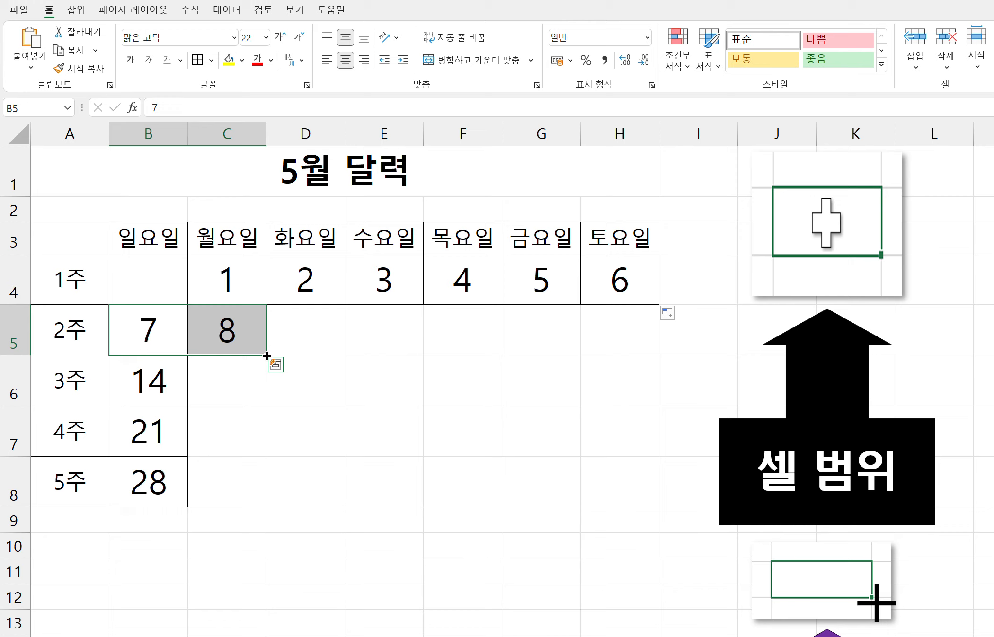
{"action": "left_click_drag", "start_coordinate": [267, 355], "coordinate": [641, 364]}
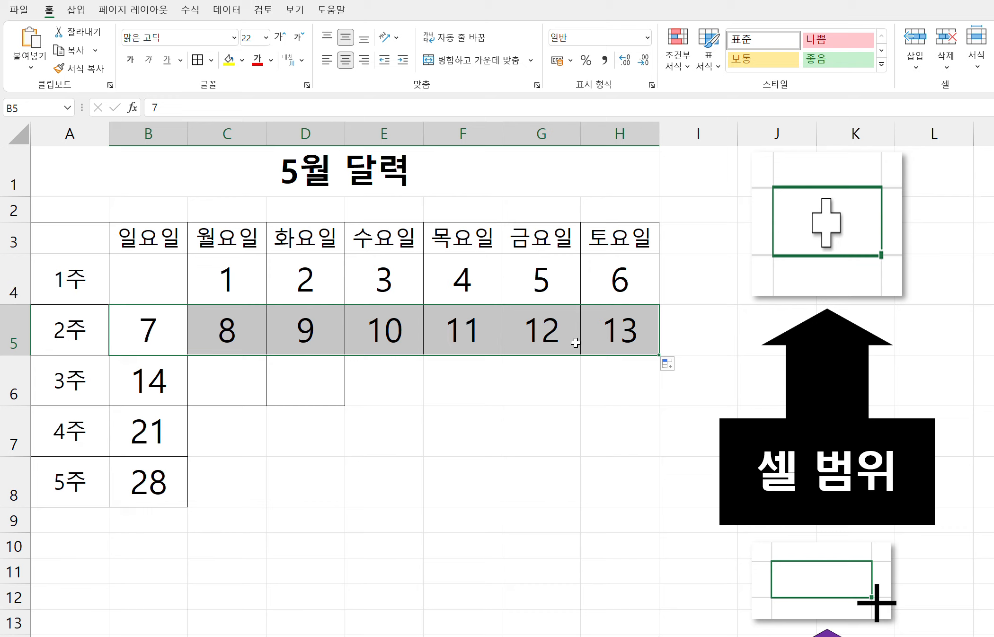
{"action": "left_click", "coordinate": [631, 376]}
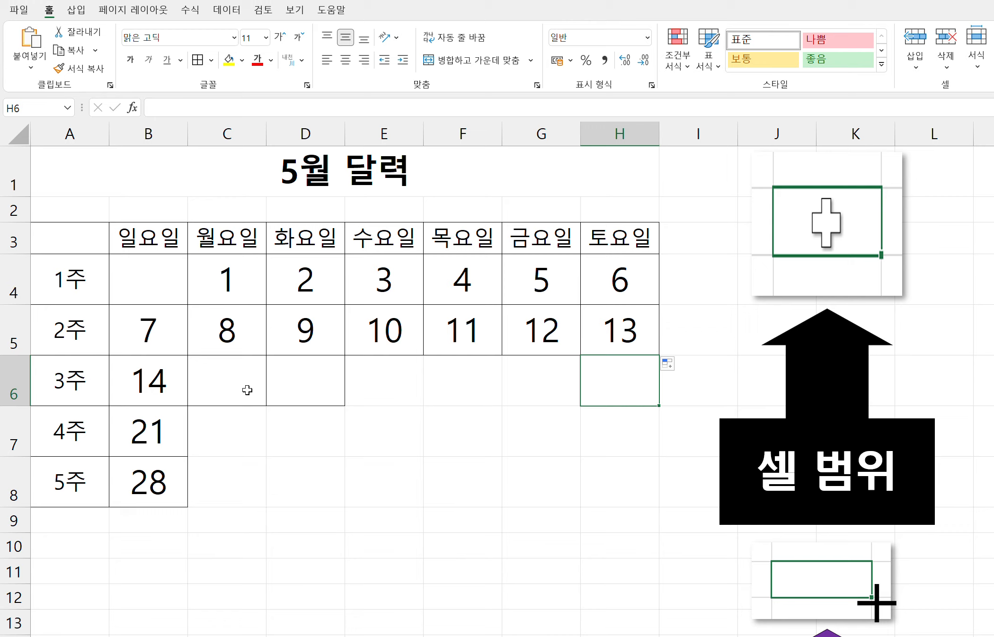
- Fill the Monday-to-Saturday dates of weeks 3 to 5 by extending the C4:H5 series down to row 8
{"action": "left_click", "coordinate": [246, 284]}
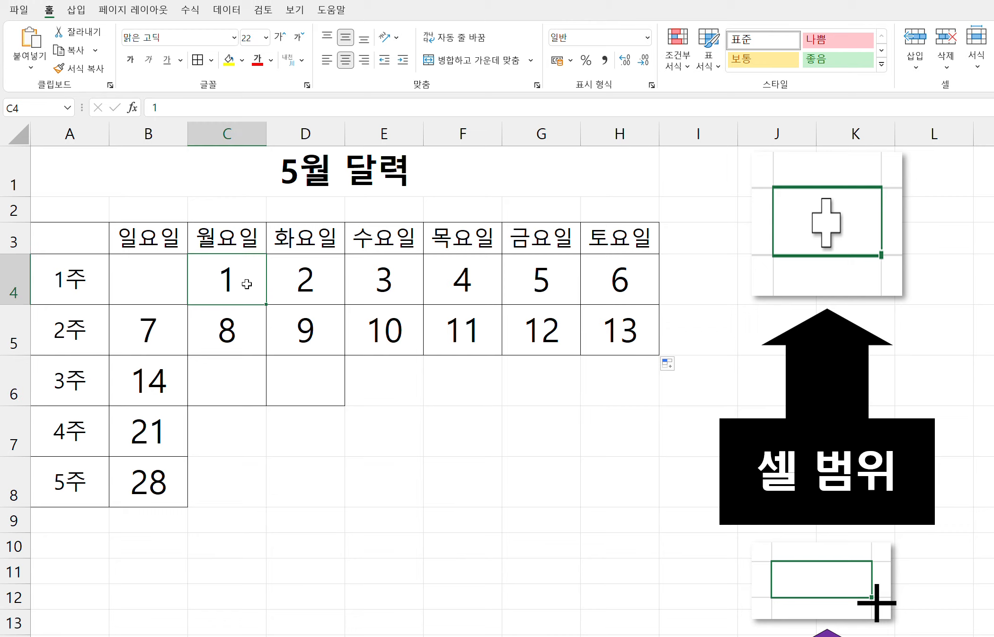
{"action": "left_click", "coordinate": [247, 321]}
{"action": "left_click", "coordinate": [331, 288]}
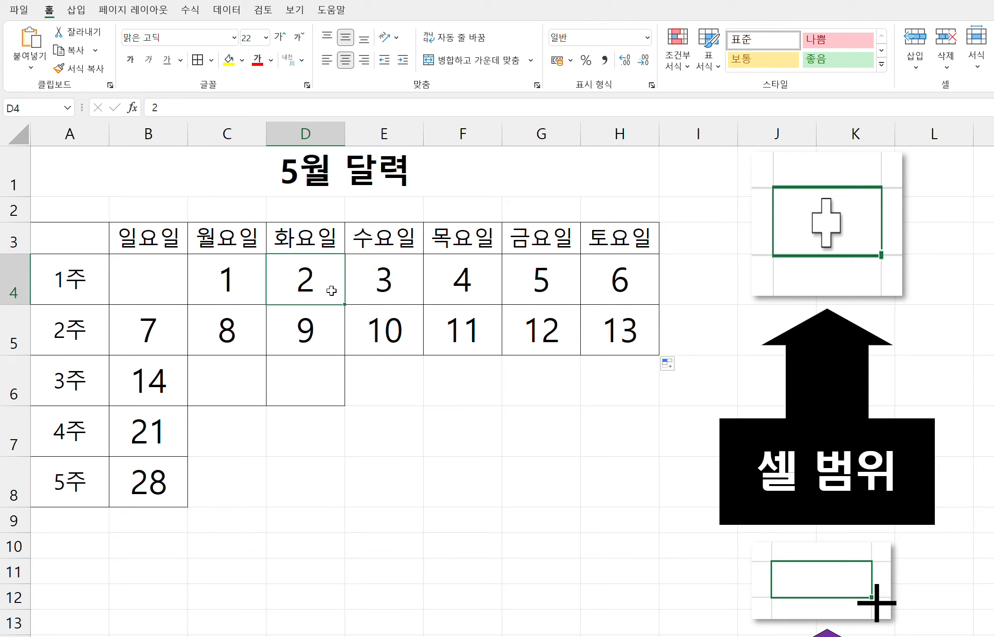
{"action": "left_click", "coordinate": [331, 324]}
{"action": "left_click", "coordinate": [392, 289]}
{"action": "left_click", "coordinate": [394, 326]}
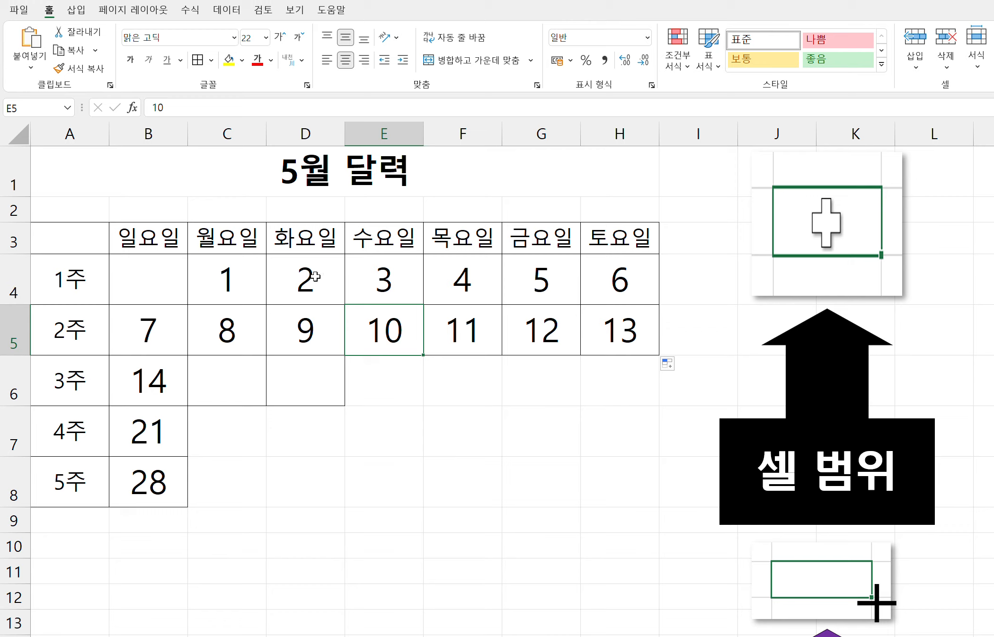
{"action": "left_click_drag", "start_coordinate": [230, 274], "coordinate": [635, 334]}
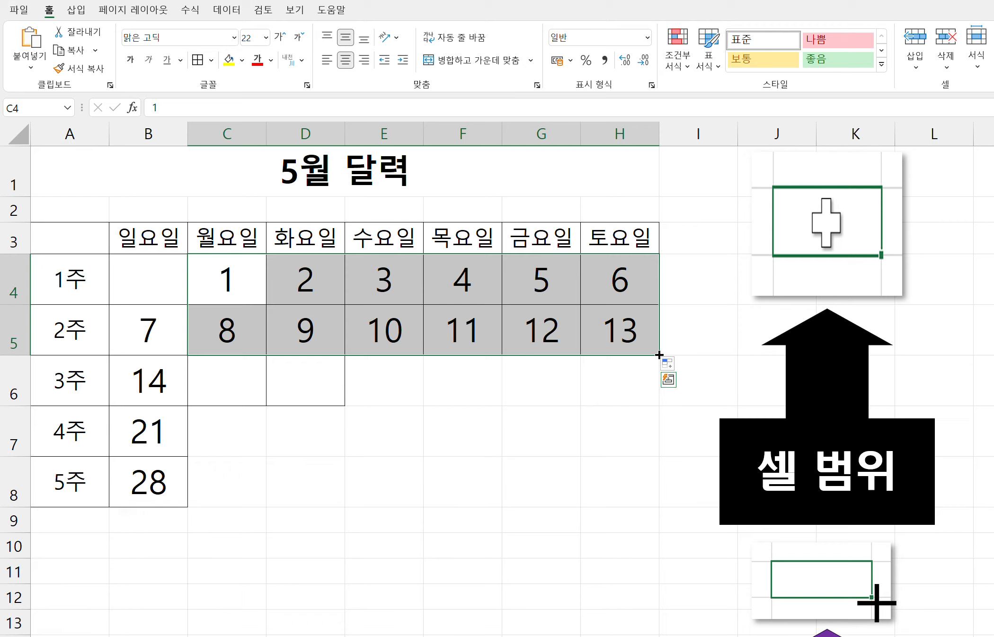
{"action": "left_click", "coordinate": [224, 279]}
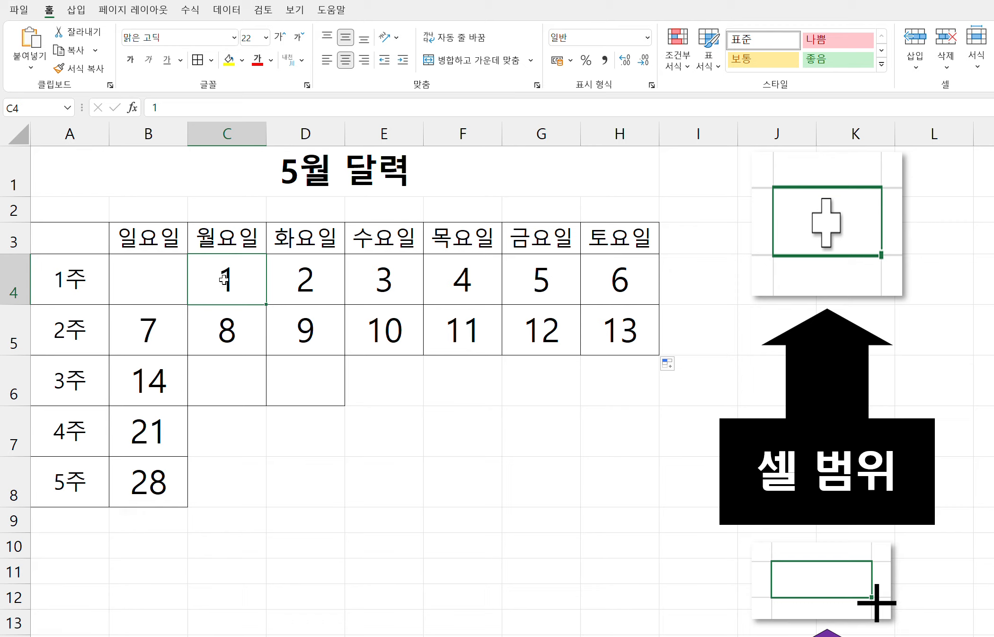
{"action": "left_click_drag", "start_coordinate": [224, 279], "coordinate": [609, 329]}
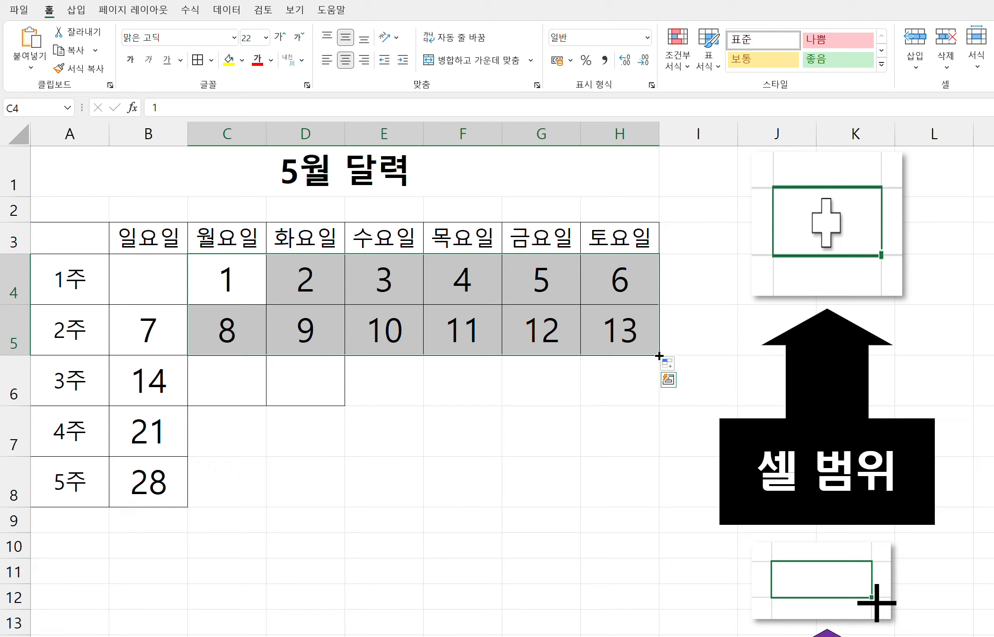
{"action": "left_click_drag", "start_coordinate": [659, 355], "coordinate": [659, 492]}
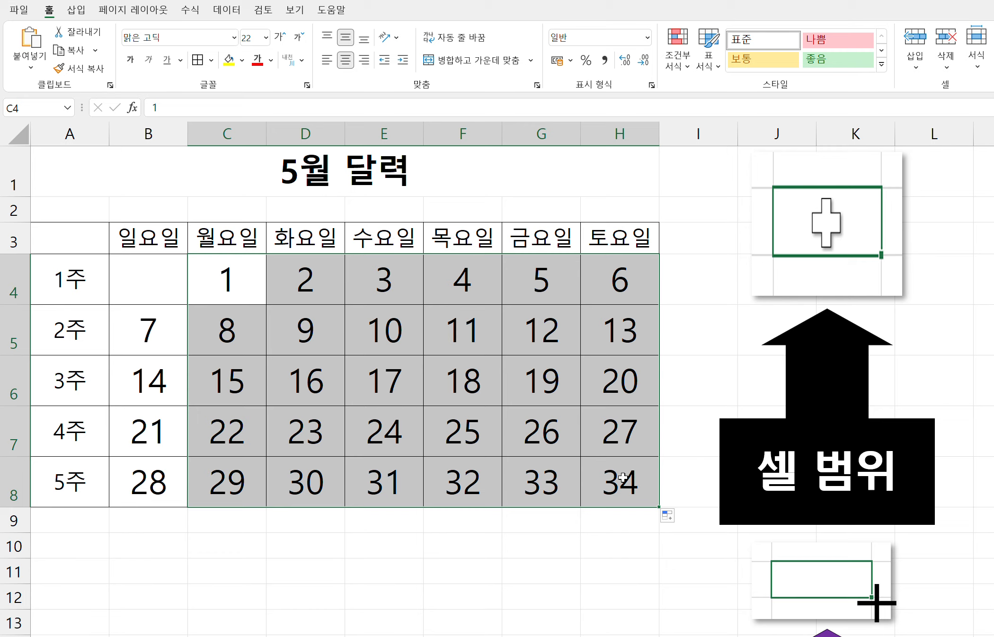
{"action": "left_click", "coordinate": [448, 524]}
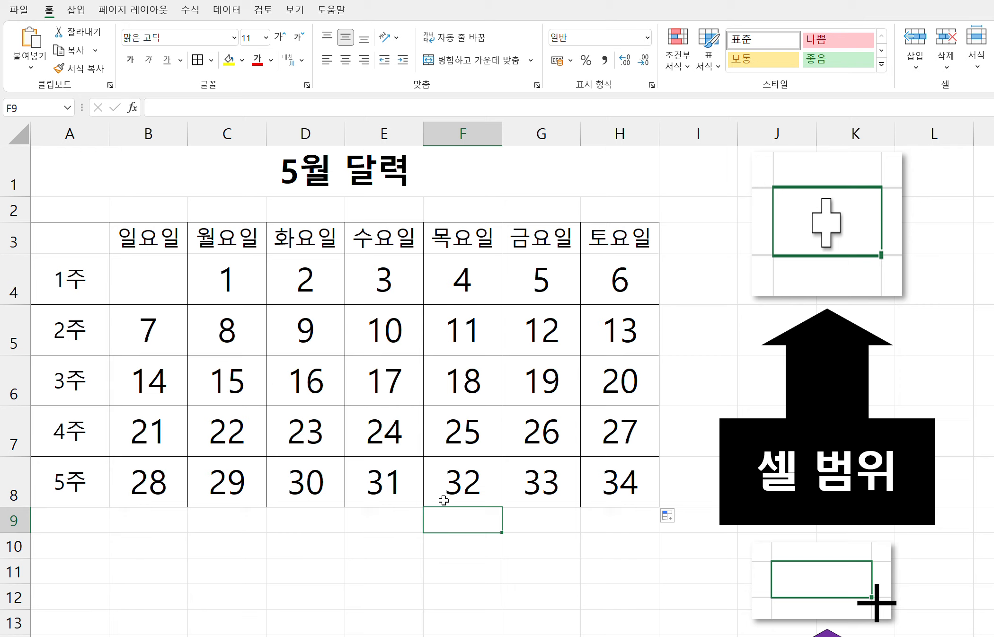
- Clear the contents of cells E8:H8 in the fifth week, keeping their borders
{"action": "left_click", "coordinate": [389, 484]}
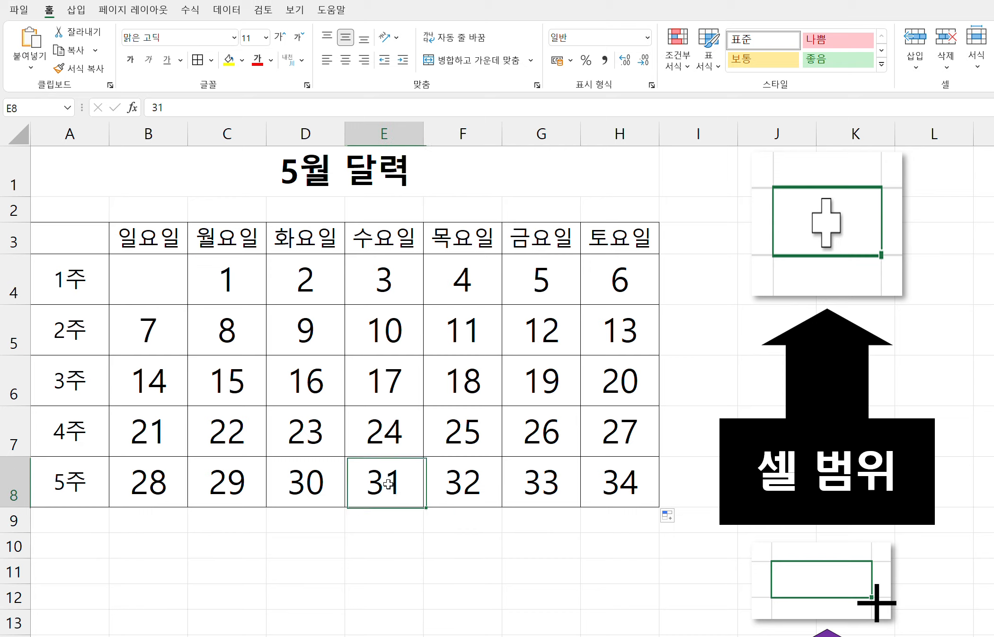
{"action": "left_click_drag", "start_coordinate": [389, 484], "coordinate": [614, 484]}
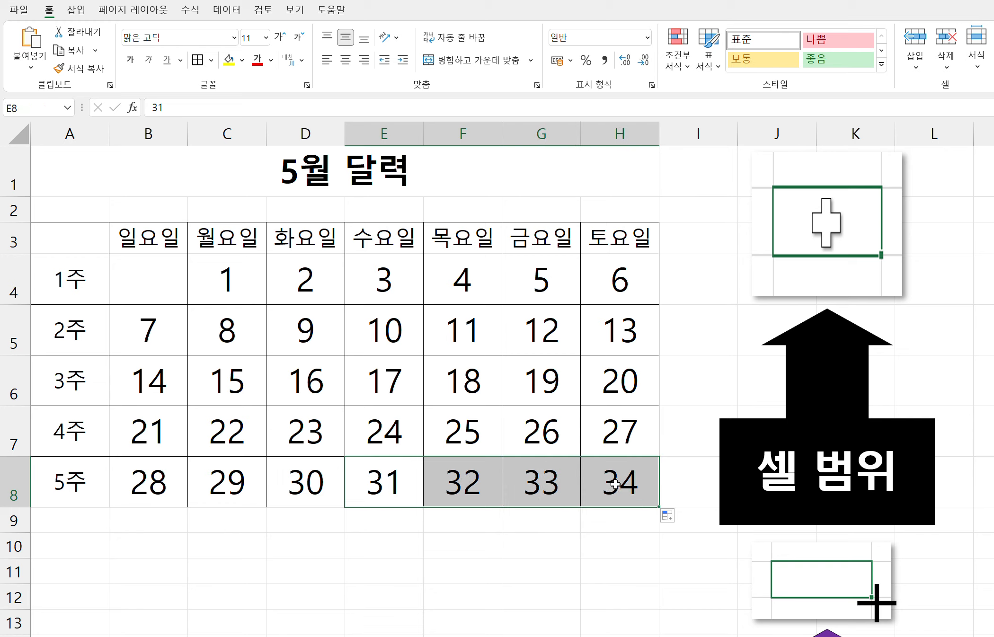
{"action": "left_click", "coordinate": [377, 475]}
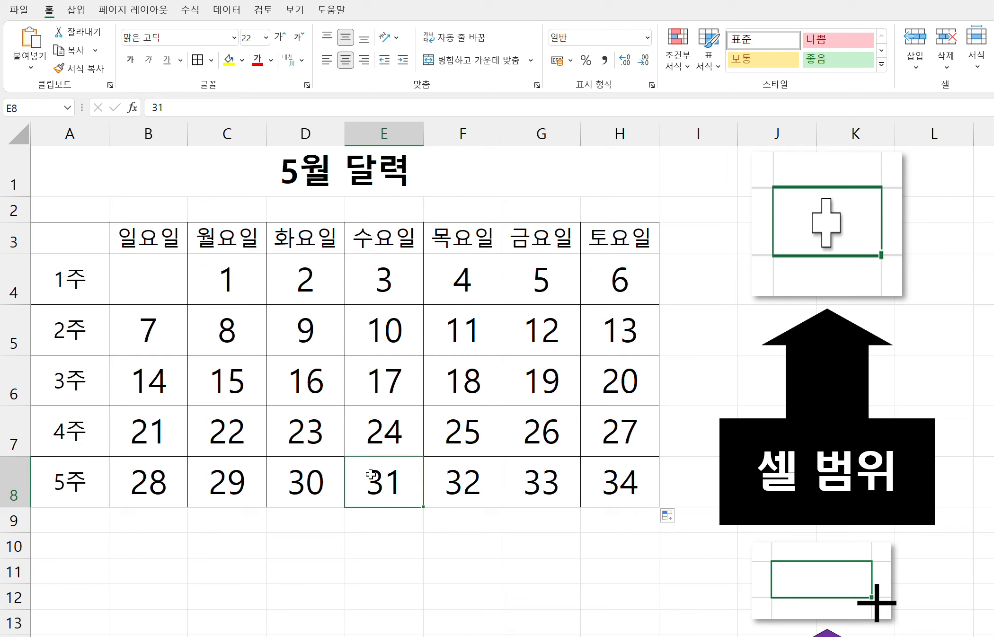
{"action": "left_click_drag", "start_coordinate": [371, 475], "coordinate": [634, 480]}
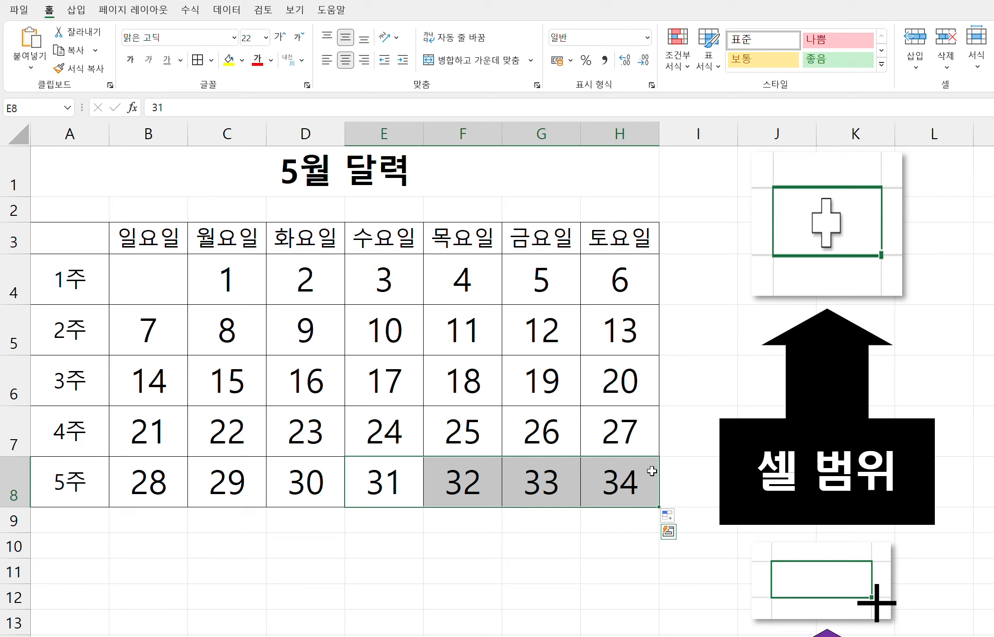
{"action": "key", "text": "Delete"}
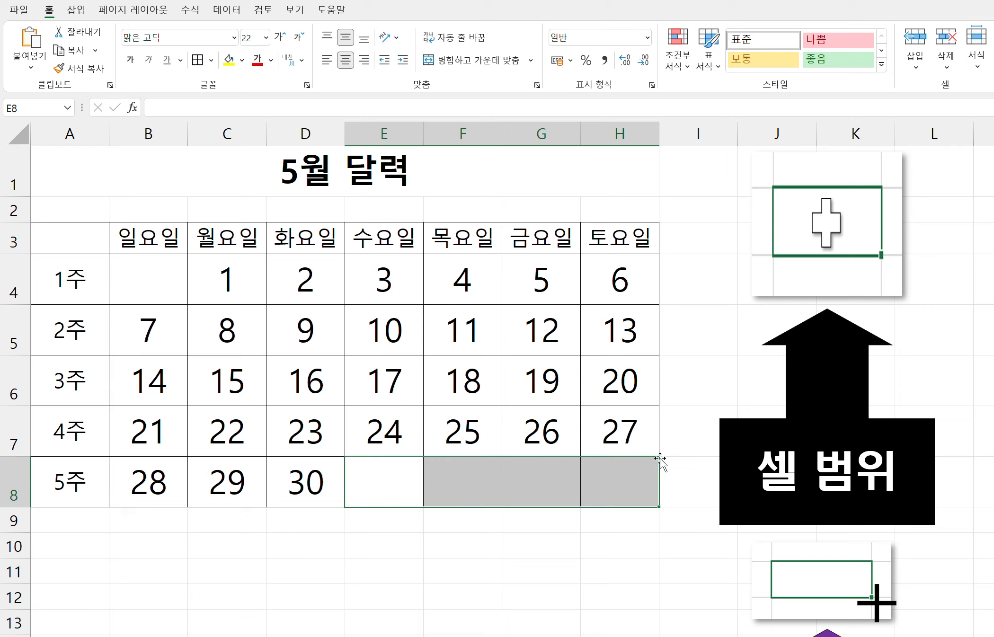
{"action": "left_click", "coordinate": [555, 523]}
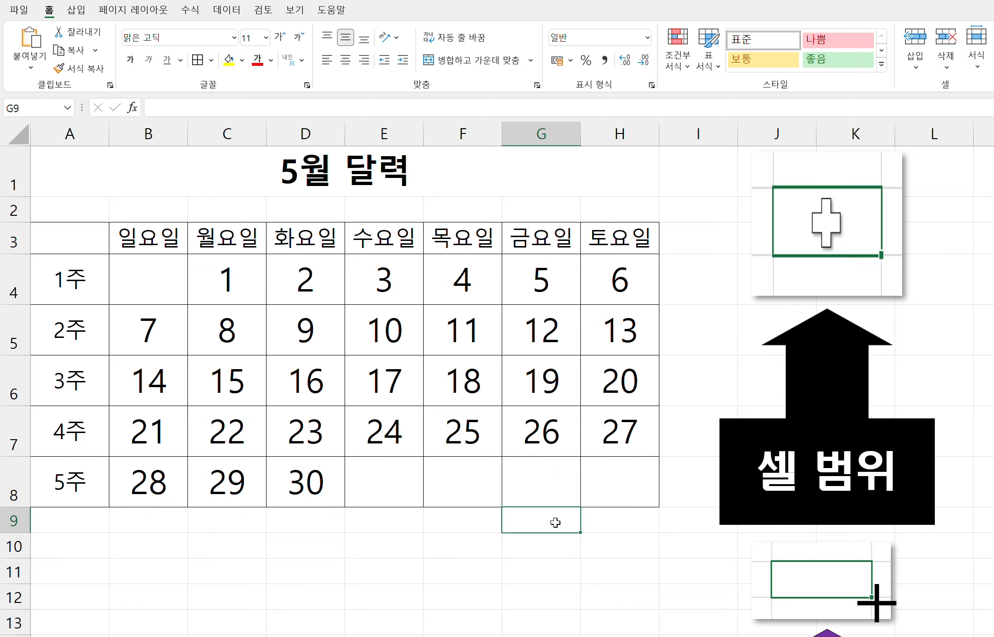